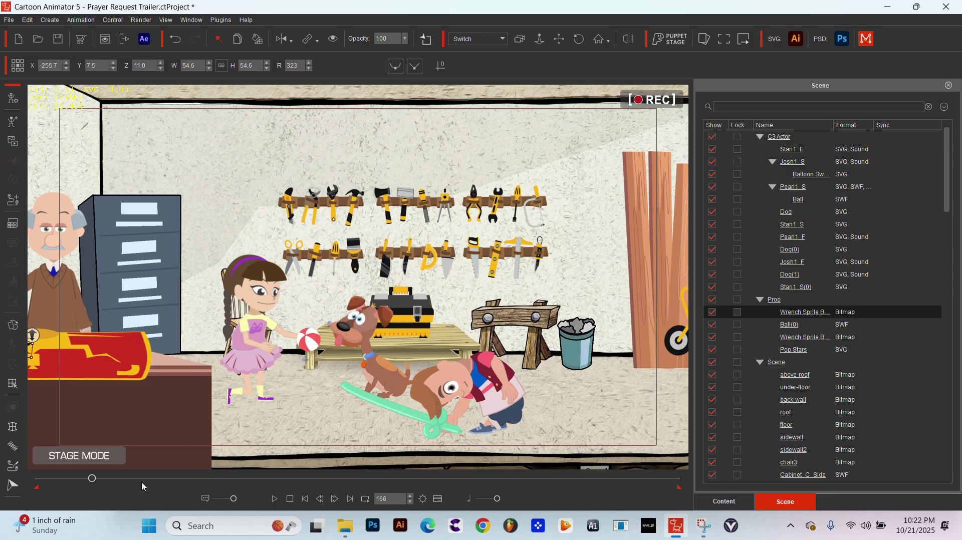
At frame 0, undo the last wrench move, then move the wrench-and-hand sprite off the old man's hand onto the blank wall.
{"action": "left_click_drag", "start_coordinate": [95, 485], "coordinate": [38, 475]}
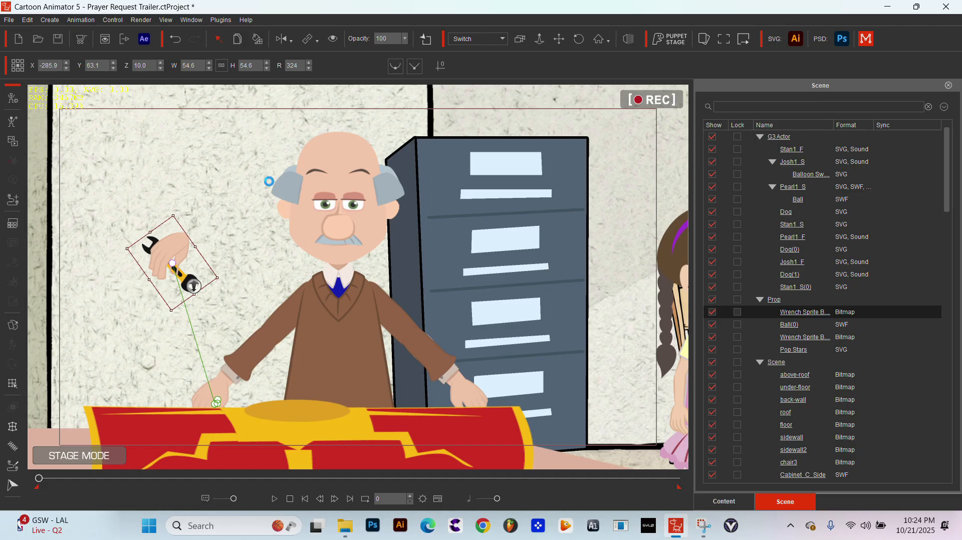
{"action": "key", "text": "ctrl+z"}
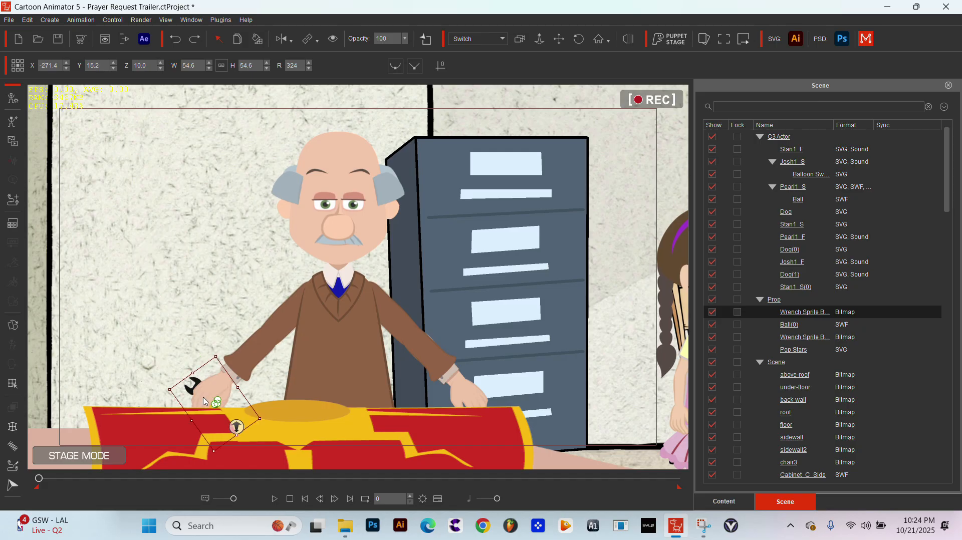
{"action": "left_click_drag", "start_coordinate": [216, 392], "coordinate": [169, 310]}
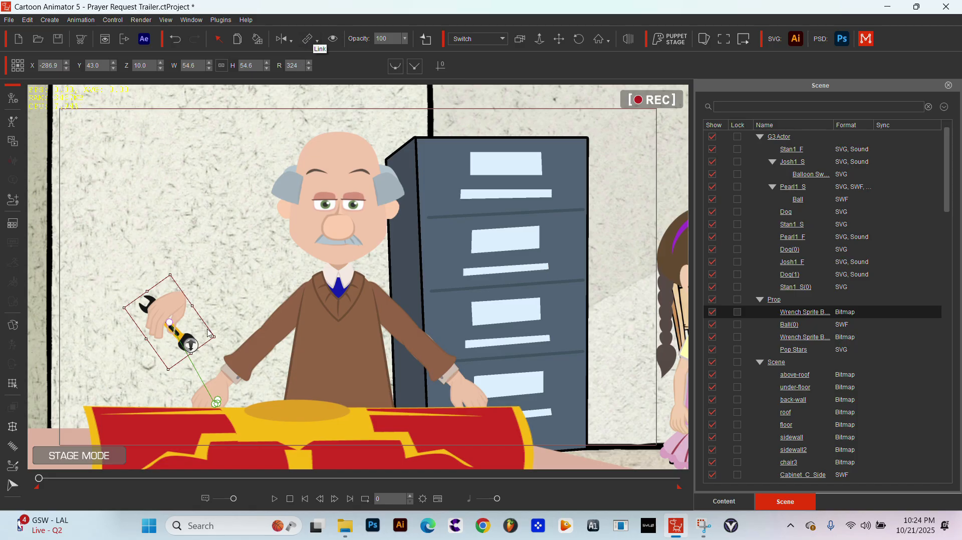
{"action": "left_click", "coordinate": [241, 267]}
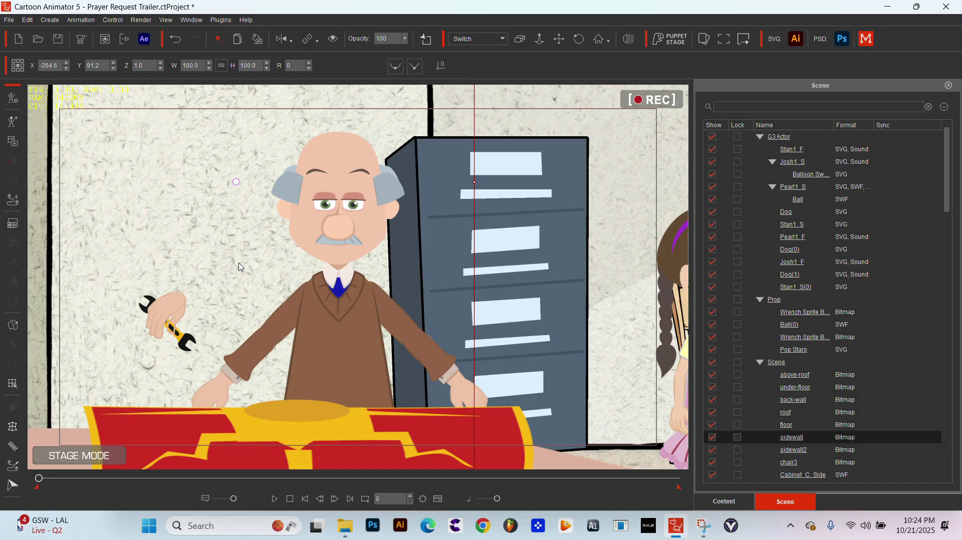
{"action": "left_click", "coordinate": [163, 309]}
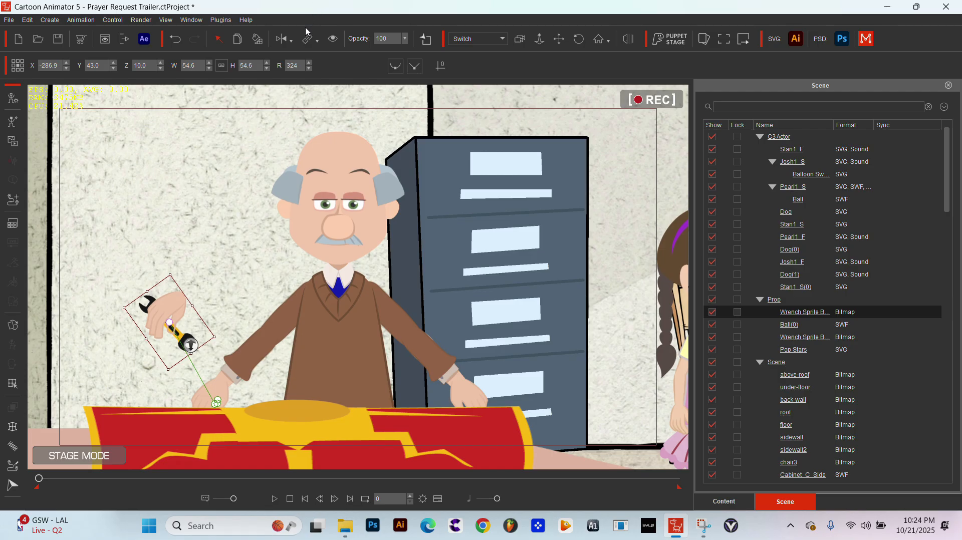
Link the wrench sprite to the hand bone of the old man's arm nearest the wrench.
{"action": "left_click", "coordinate": [308, 43]}
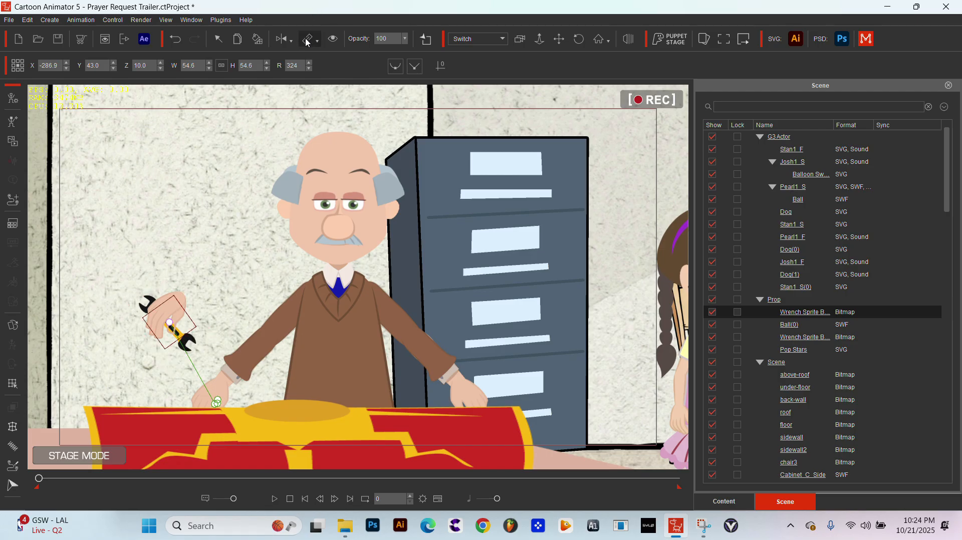
{"action": "left_click", "coordinate": [211, 392]}
{"action": "left_click", "coordinate": [208, 399]}
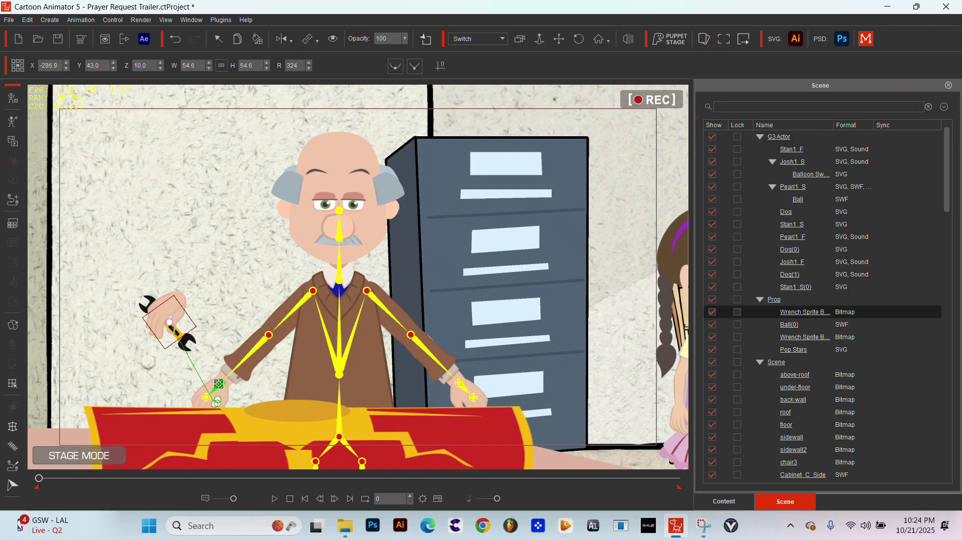
{"action": "left_click", "coordinate": [219, 385]}
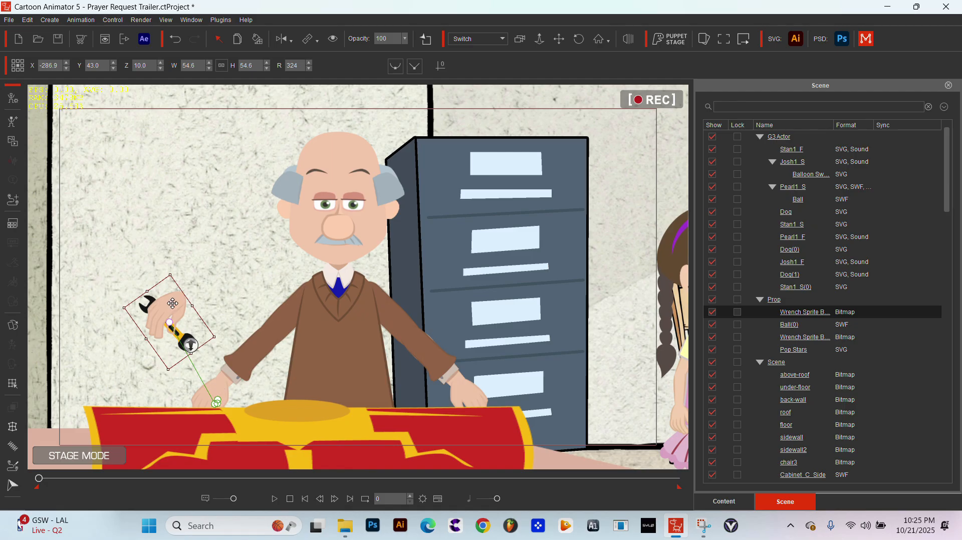
Move the linked wrench sprite back over the old man's hand and rotate it to 316.
{"action": "left_click_drag", "start_coordinate": [173, 303], "coordinate": [218, 386]}
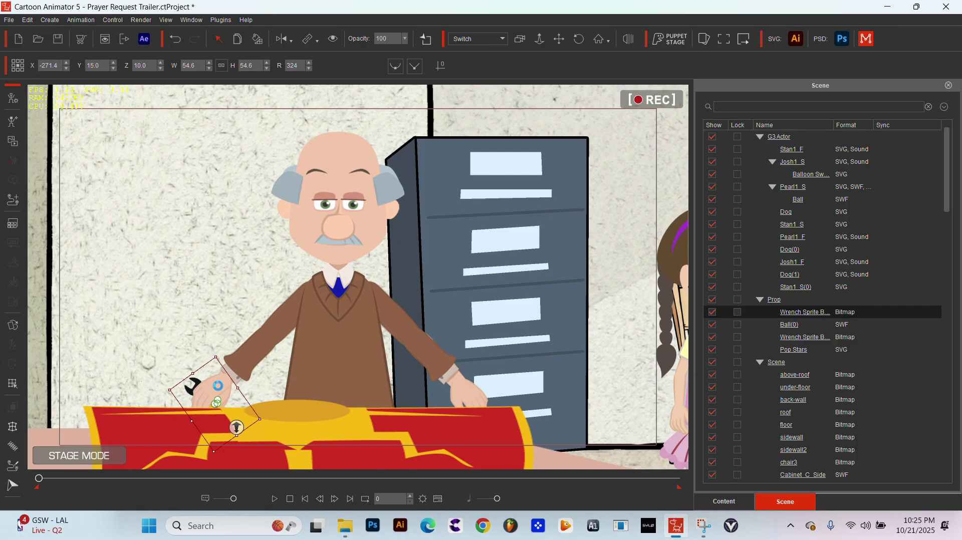
{"action": "left_click_drag", "start_coordinate": [242, 389], "coordinate": [213, 389]}
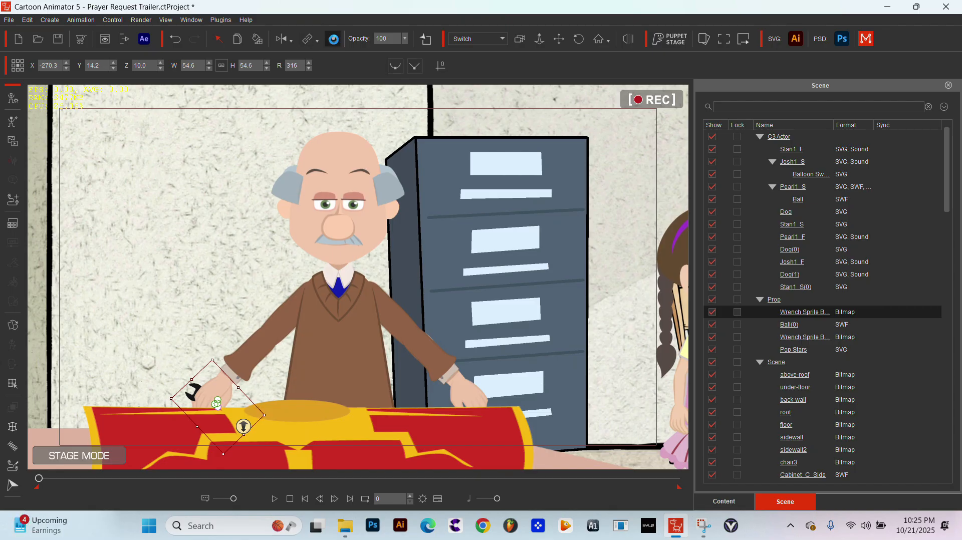
Hide and show the wrench sprite to compare it with the character's original hand underneath.
{"action": "left_click", "coordinate": [335, 43]}
{"action": "left_click", "coordinate": [335, 43]}
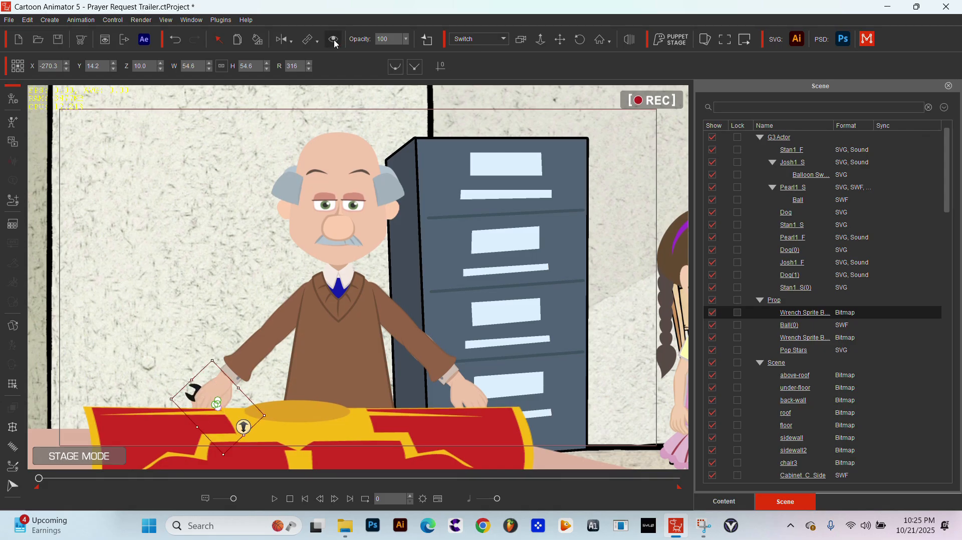
{"action": "left_click", "coordinate": [335, 41]}
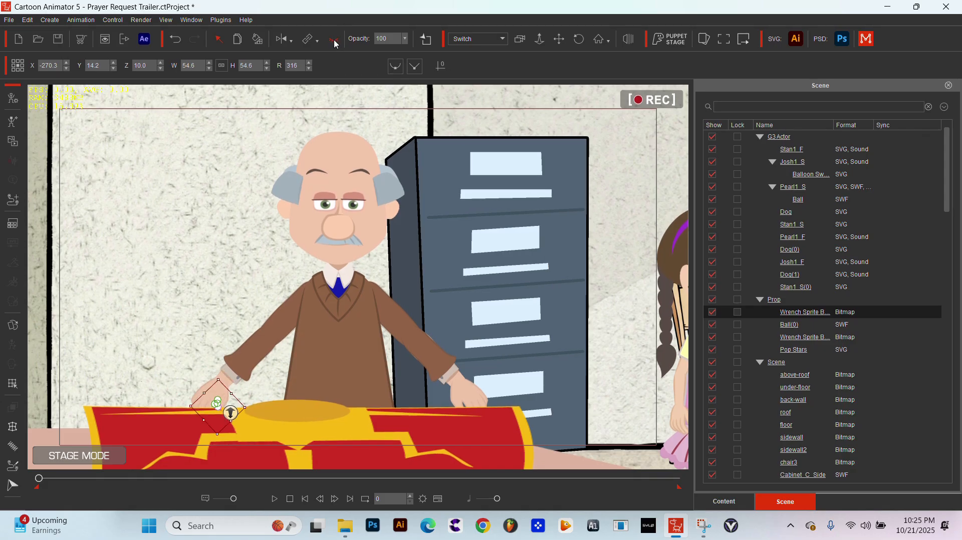
{"action": "left_click", "coordinate": [334, 41]}
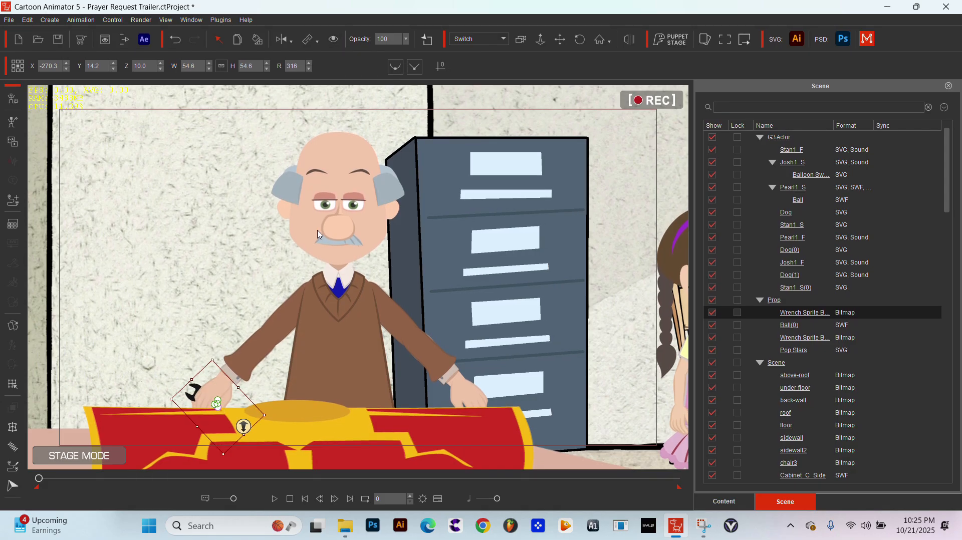
In the Sprite Editor, switch Stan1_F's RHand sprite to Empty at frame 0.
{"action": "left_click", "coordinate": [331, 337]}
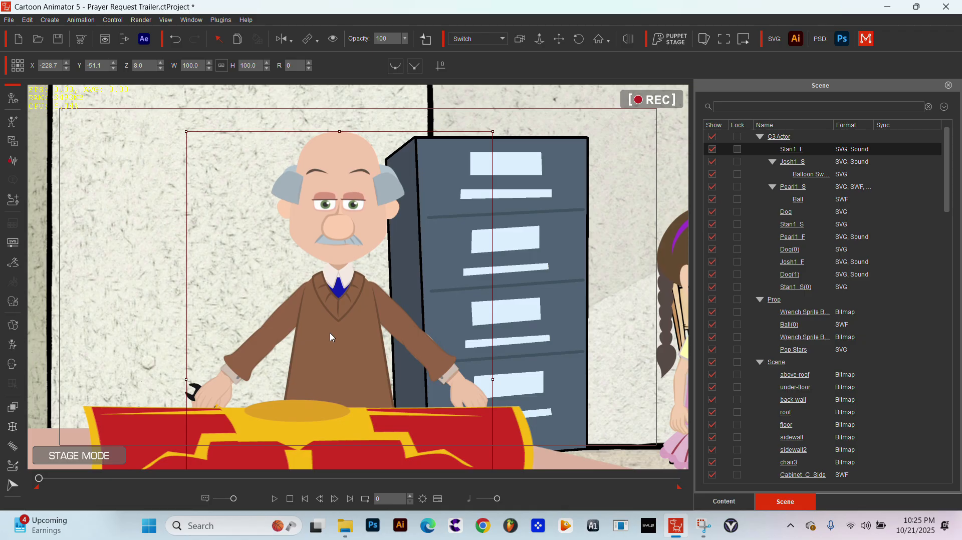
{"action": "left_click", "coordinate": [7, 322]}
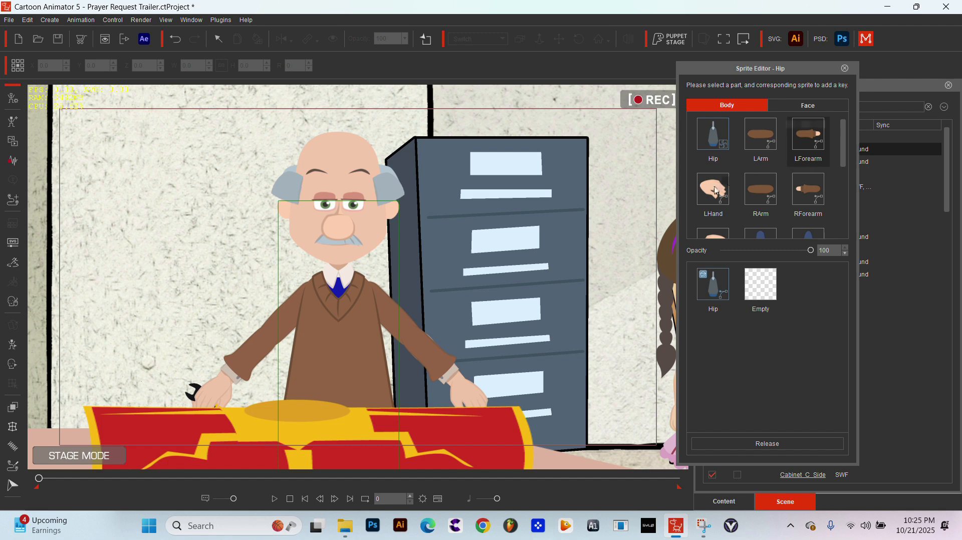
{"action": "left_click", "coordinate": [228, 404]}
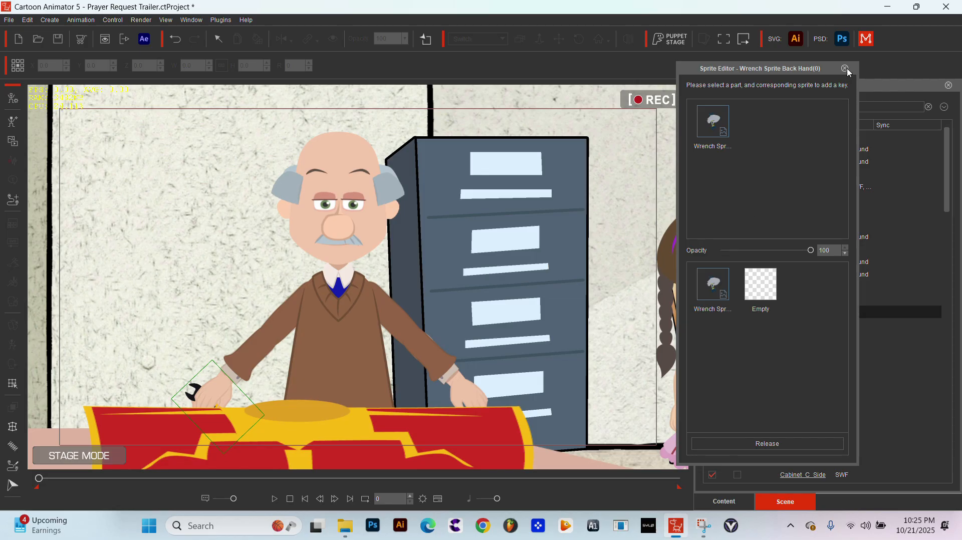
{"action": "left_click", "coordinate": [330, 309]}
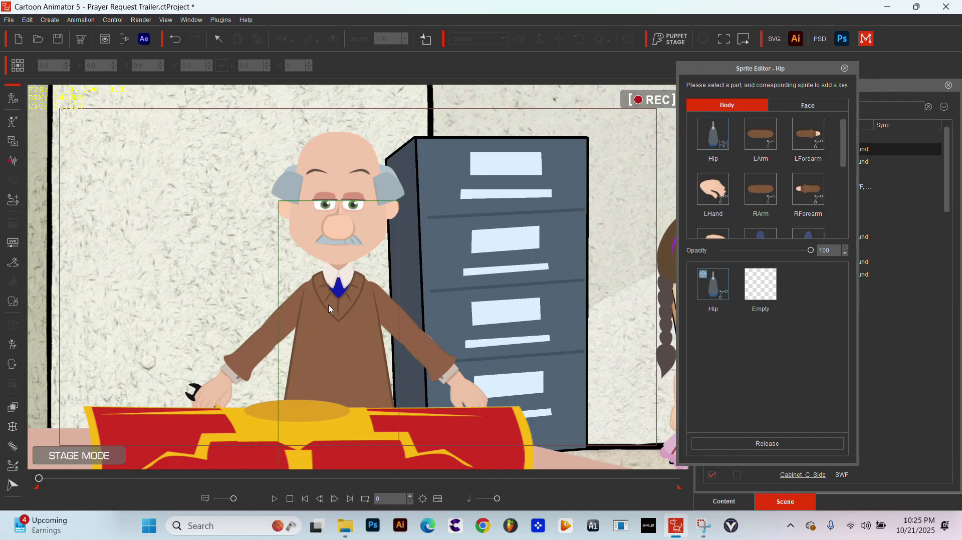
{"action": "left_click", "coordinate": [714, 234]}
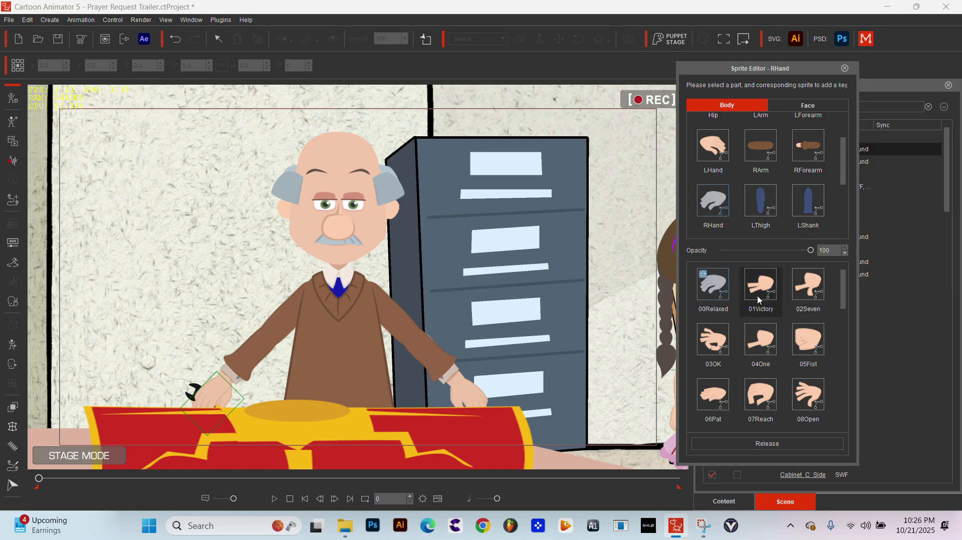
{"action": "scroll", "coordinate": [752, 306], "scroll_direction": "down", "scroll_amount": 7}
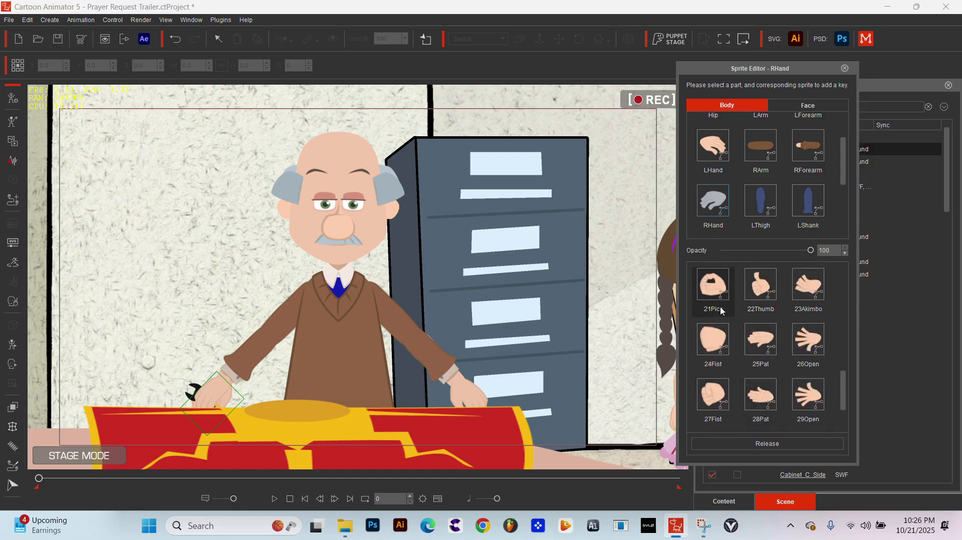
{"action": "scroll", "coordinate": [758, 371], "scroll_direction": "down", "scroll_amount": 1}
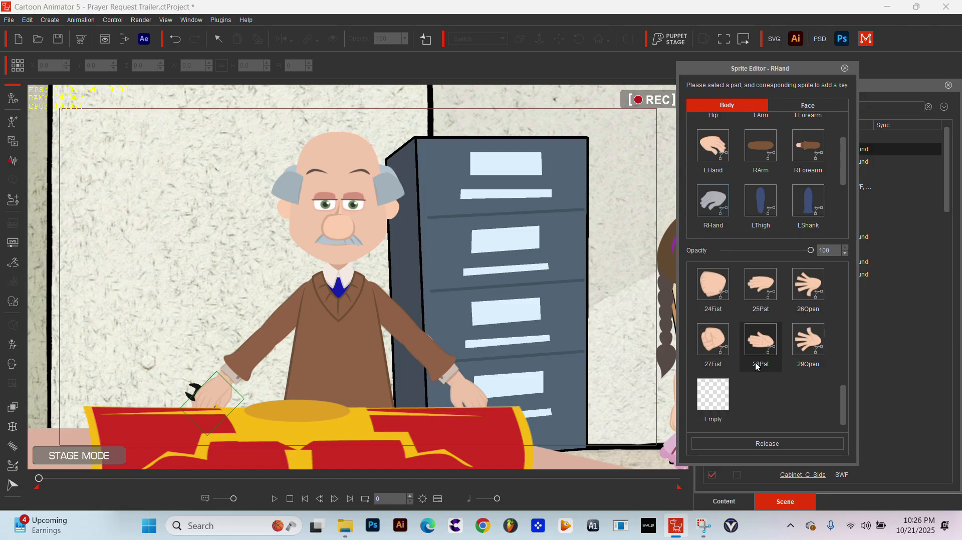
{"action": "left_click", "coordinate": [708, 400]}
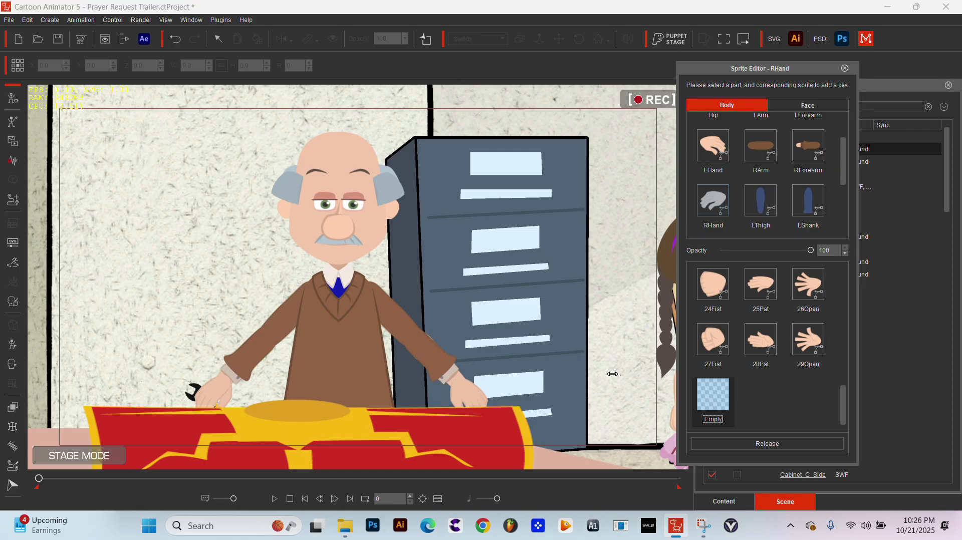
Close the Sprite Editor and toggle the wrench sprite's visibility to check the arm without its original hand.
{"action": "left_click", "coordinate": [224, 394]}
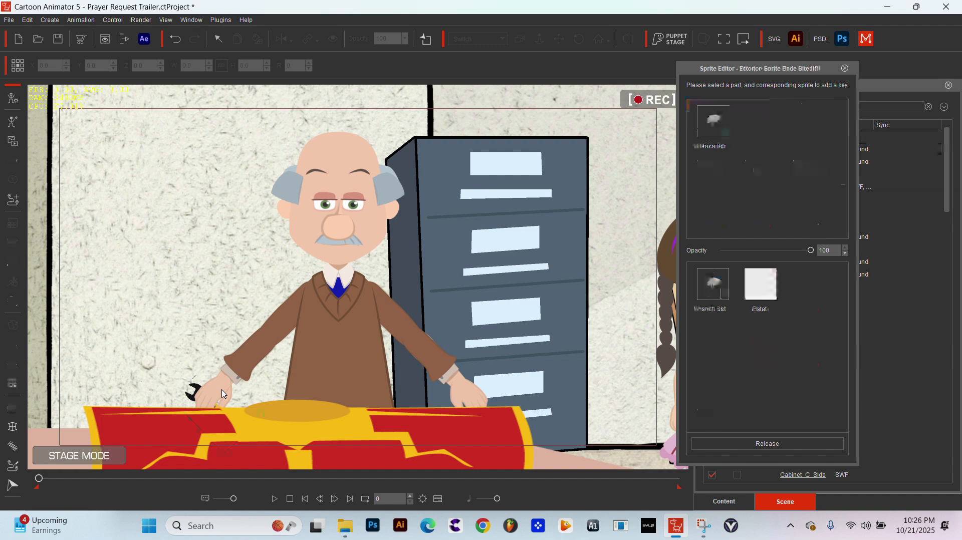
{"action": "left_click", "coordinate": [846, 69]}
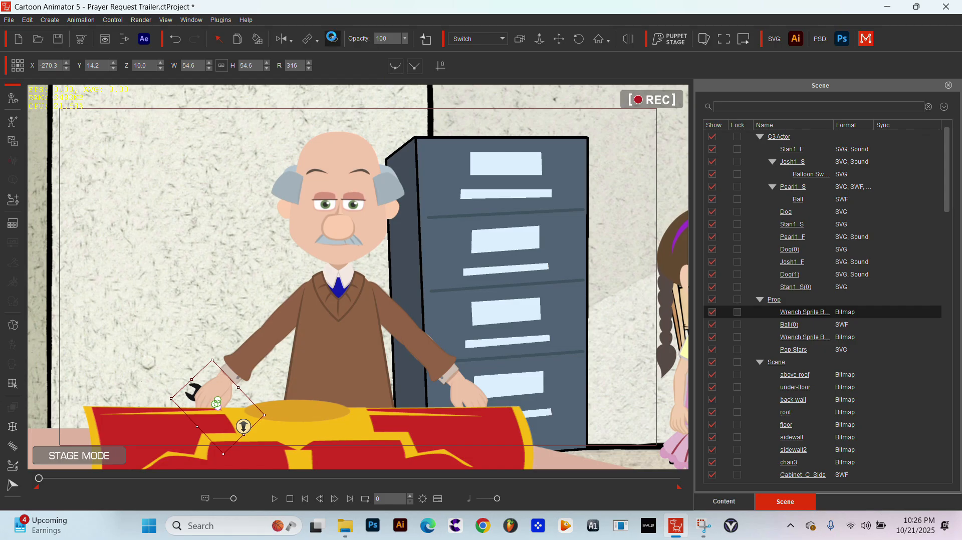
{"action": "left_click", "coordinate": [333, 40]}
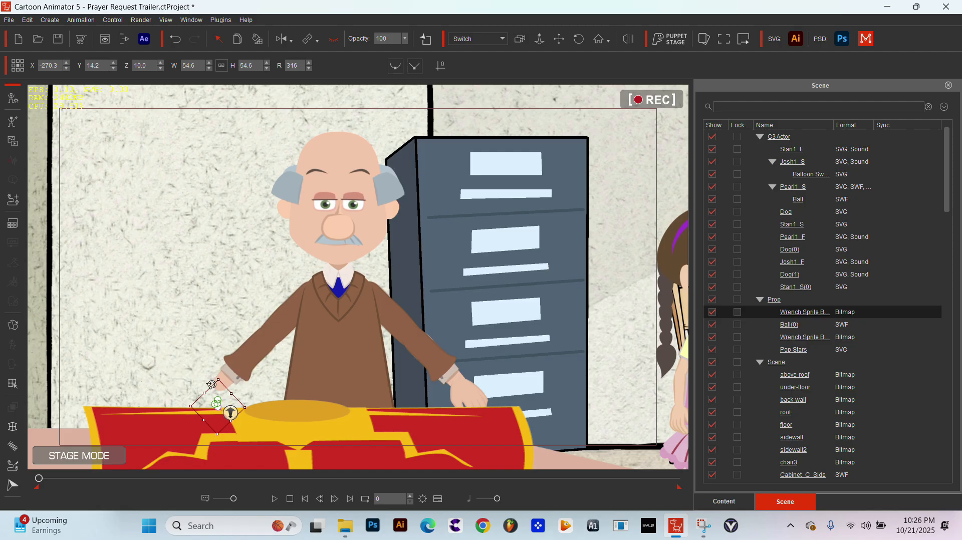
{"action": "left_click", "coordinate": [336, 42]}
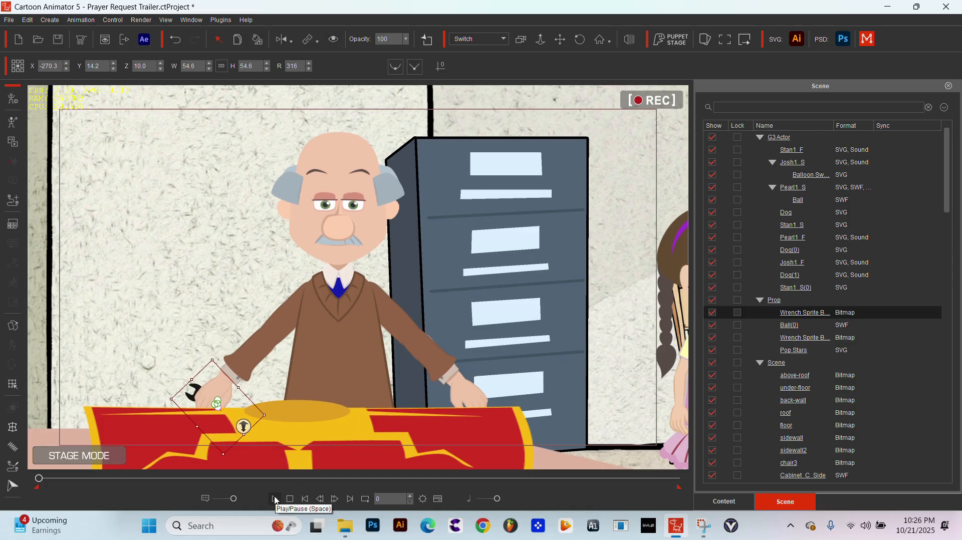
Step frame by frame from frame 0 to frame 17, examining how the wrench follows the hand and its Z value.
{"action": "left_click", "coordinate": [337, 501]}
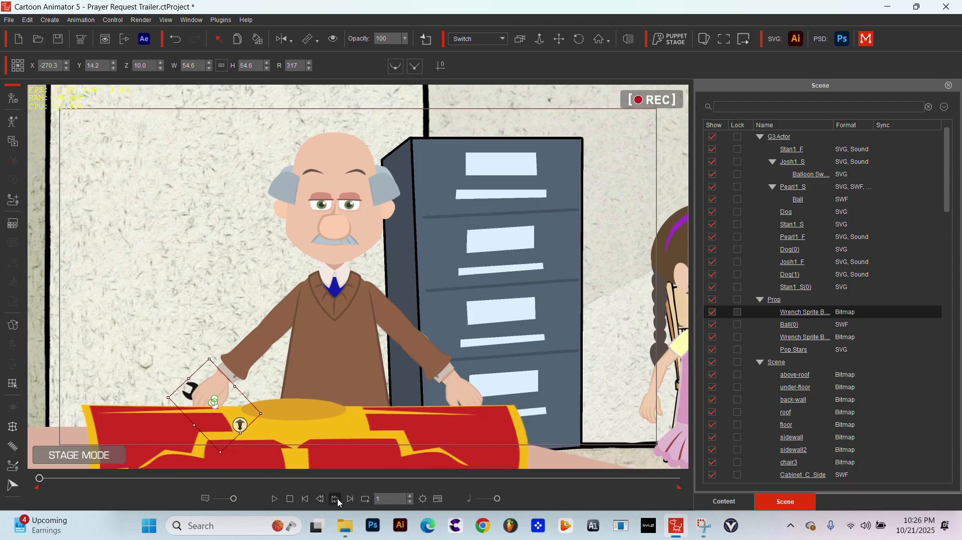
{"action": "left_click", "coordinate": [338, 501]}
{"action": "left_click", "coordinate": [339, 500]}
{"action": "left_click", "coordinate": [339, 501]}
{"action": "left_click", "coordinate": [339, 500]}
{"action": "left_click", "coordinate": [338, 501]}
{"action": "left_click", "coordinate": [339, 501]}
{"action": "left_click", "coordinate": [339, 501]}
{"action": "left_click", "coordinate": [338, 500]}
{"action": "left_click", "coordinate": [338, 501]}
{"action": "left_click", "coordinate": [337, 500]}
{"action": "left_click", "coordinate": [338, 501]}
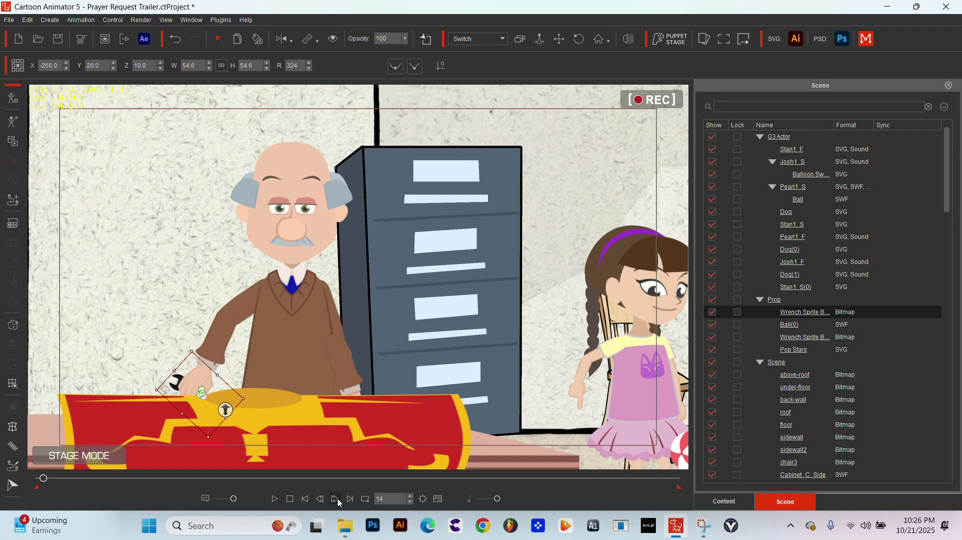
{"action": "left_click", "coordinate": [338, 501]}
{"action": "left_click", "coordinate": [339, 501]}
{"action": "left_click", "coordinate": [336, 500]}
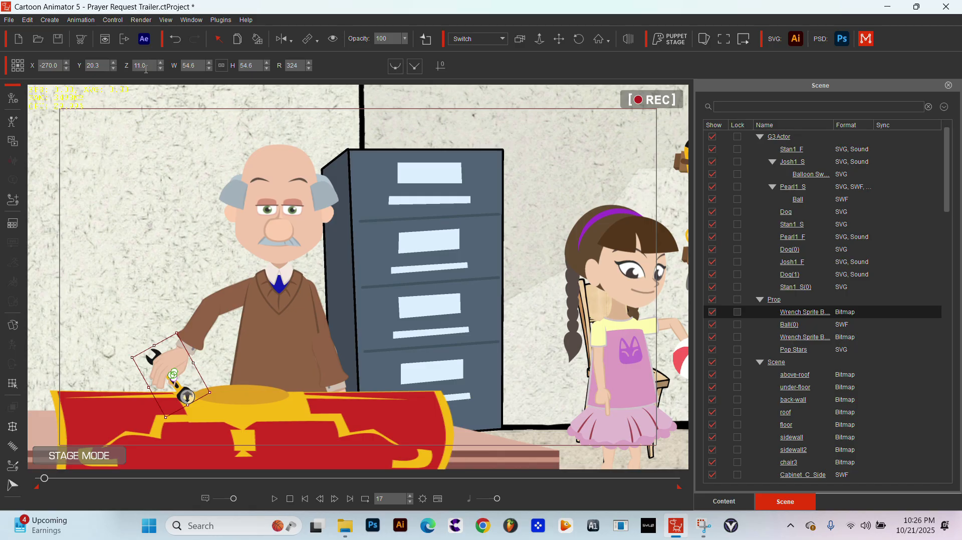
{"action": "key", "text": "Down"}
Return to frame 0 and step forward to frame 17 again, checking the wrench's layering against the red sign.
{"action": "left_click_drag", "start_coordinate": [47, 481], "coordinate": [21, 478]}
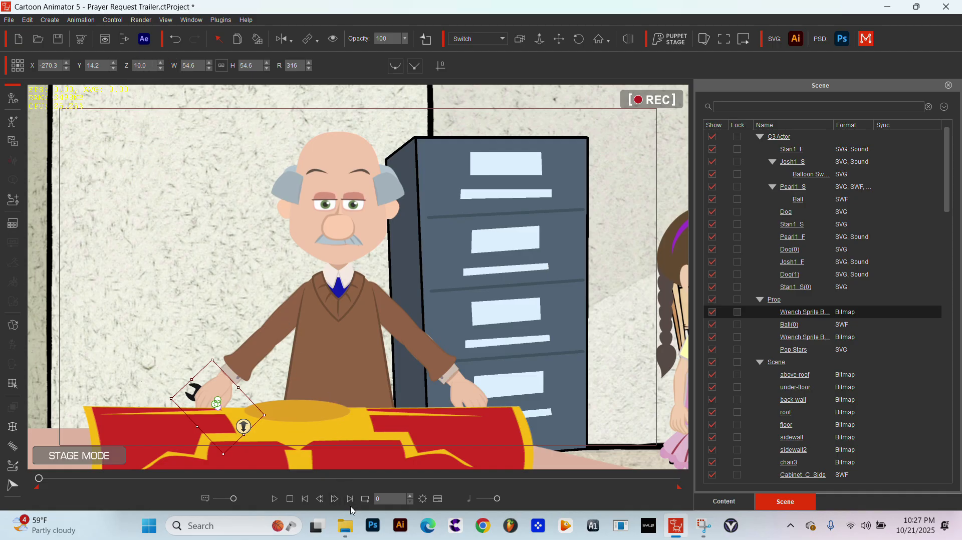
{"action": "left_click", "coordinate": [335, 500]}
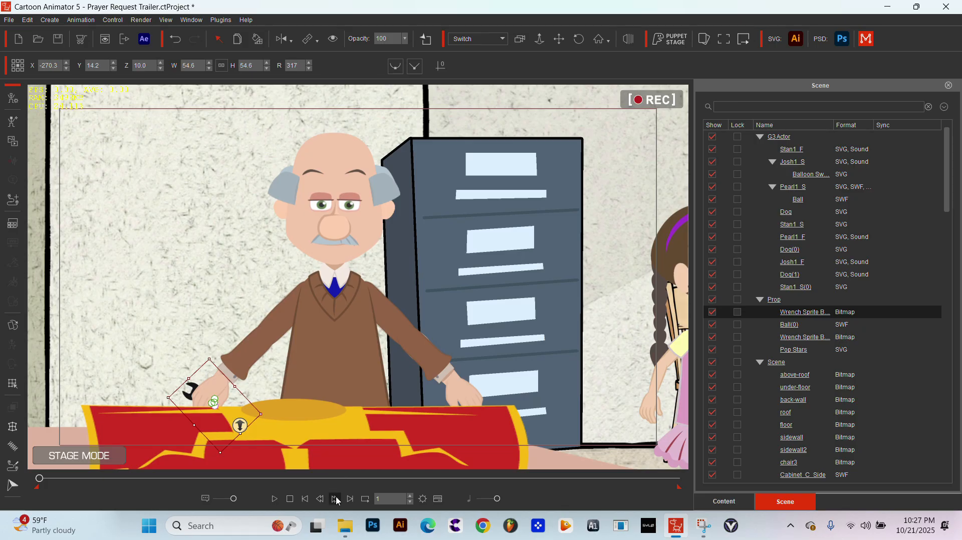
{"action": "left_click", "coordinate": [336, 500]}
{"action": "left_click", "coordinate": [336, 500]}
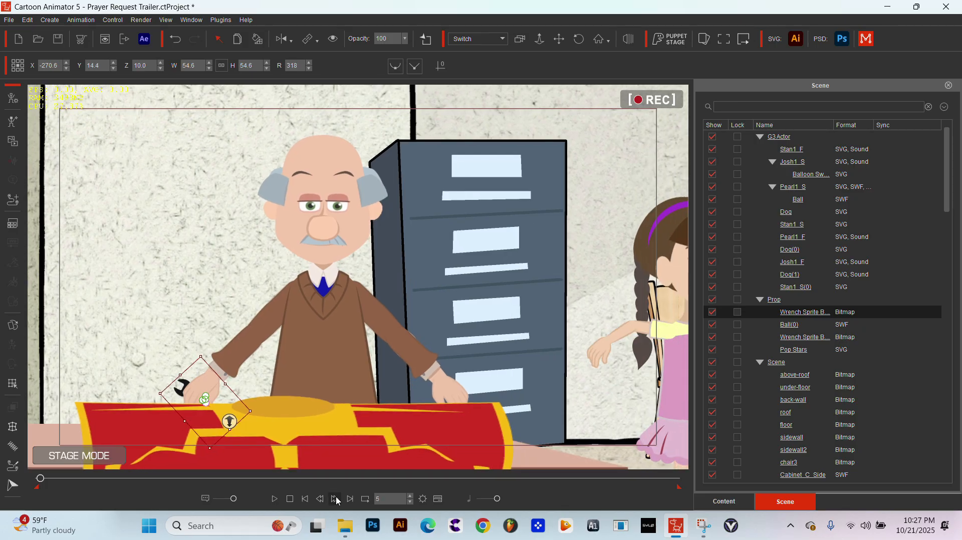
{"action": "left_click", "coordinate": [336, 500]}
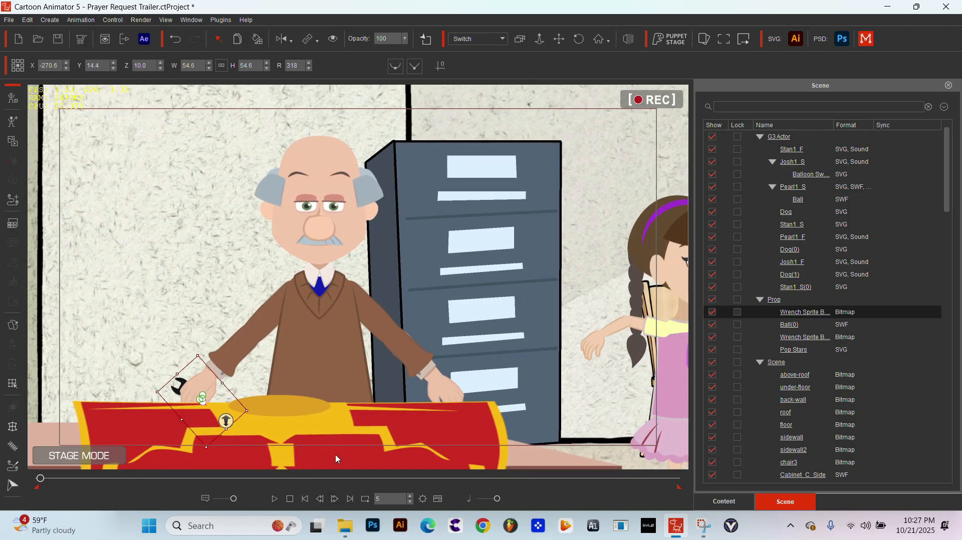
{"action": "left_click", "coordinate": [335, 500]}
{"action": "left_click", "coordinate": [335, 500]}
{"action": "left_click", "coordinate": [335, 500]}
{"action": "left_click", "coordinate": [335, 500]}
{"action": "left_click", "coordinate": [335, 500]}
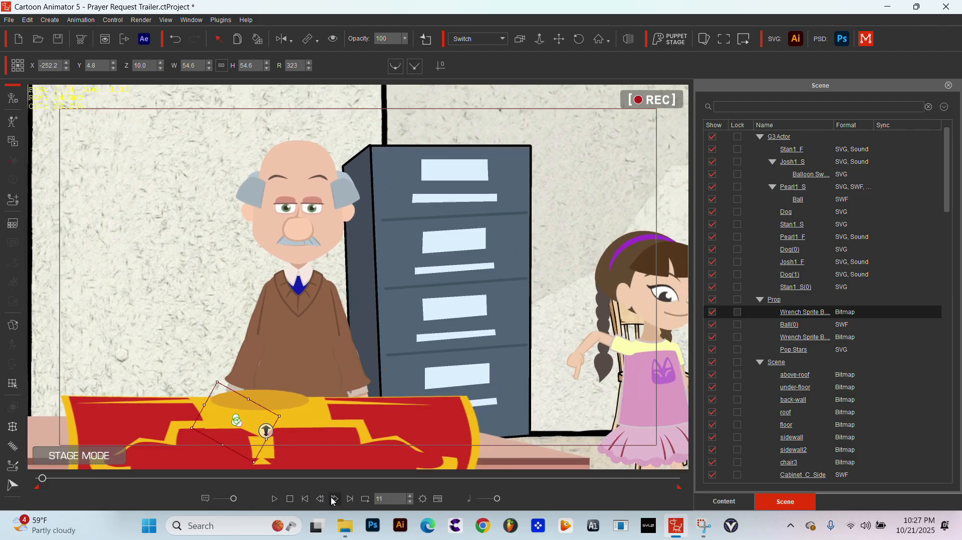
{"action": "left_click", "coordinate": [335, 499]}
{"action": "left_click", "coordinate": [334, 500]}
{"action": "left_click", "coordinate": [335, 500]}
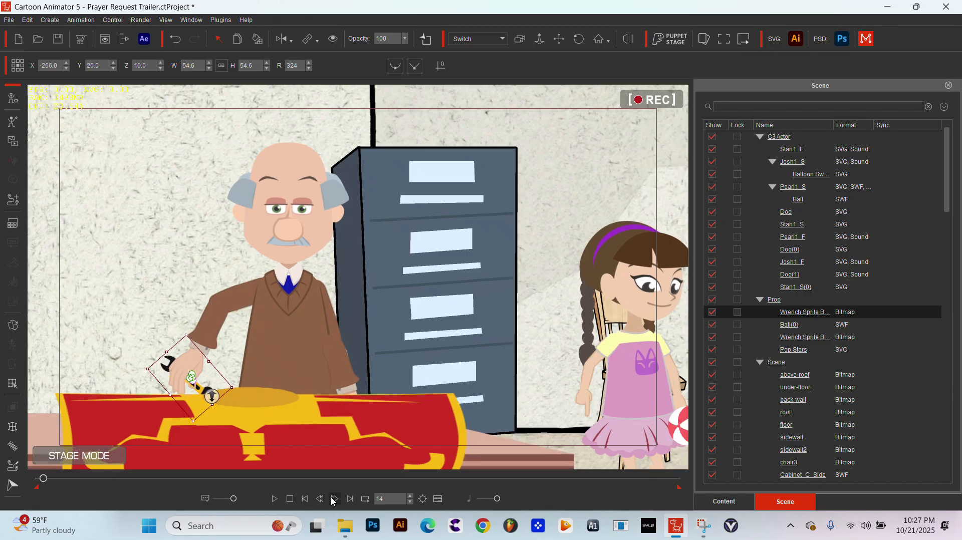
{"action": "left_click", "coordinate": [335, 500]}
{"action": "left_click", "coordinate": [335, 500]}
{"action": "left_click", "coordinate": [335, 500]}
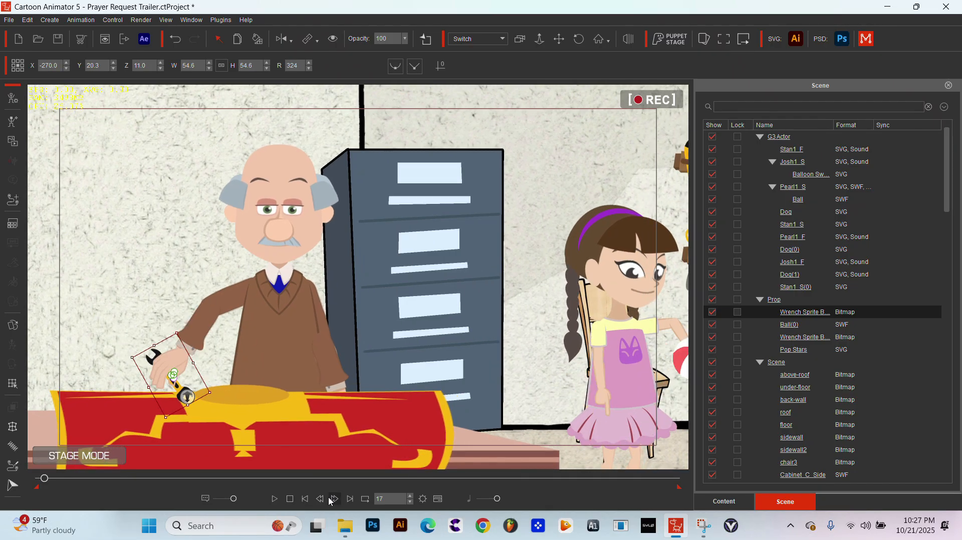
Step back to frame 15 and compare the Z values of the wrench sprite, the red sign and the old man.
{"action": "left_click", "coordinate": [320, 499]}
{"action": "left_click", "coordinate": [320, 500]}
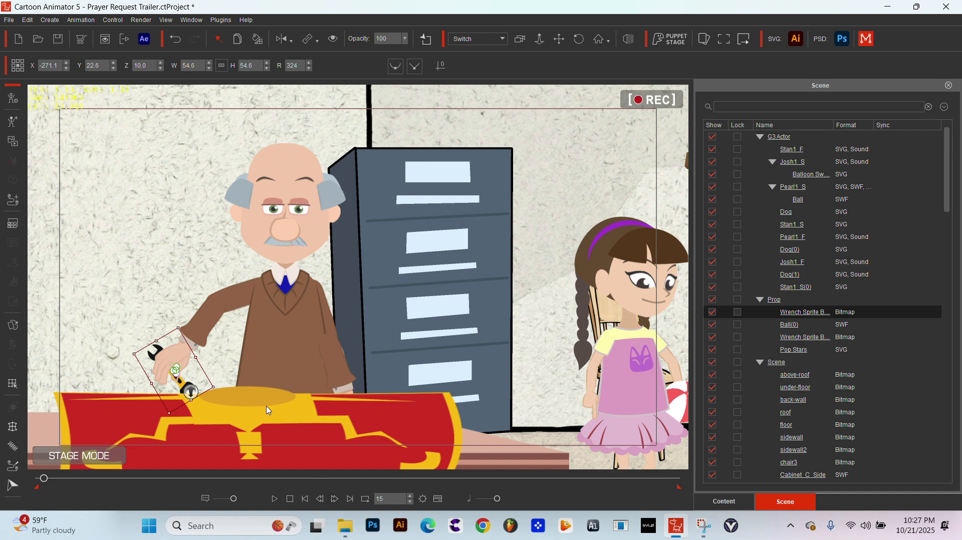
{"action": "left_click", "coordinate": [290, 429]}
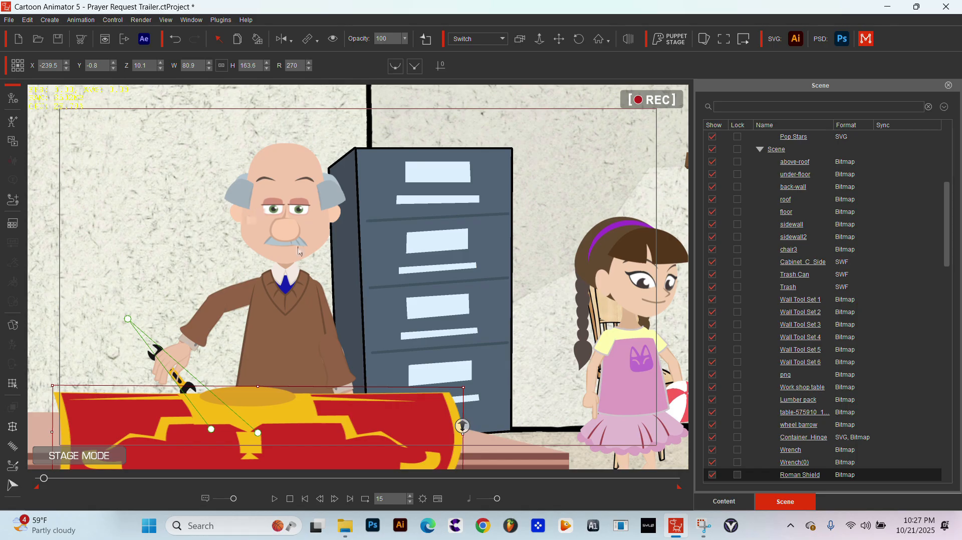
{"action": "left_click", "coordinate": [311, 234]}
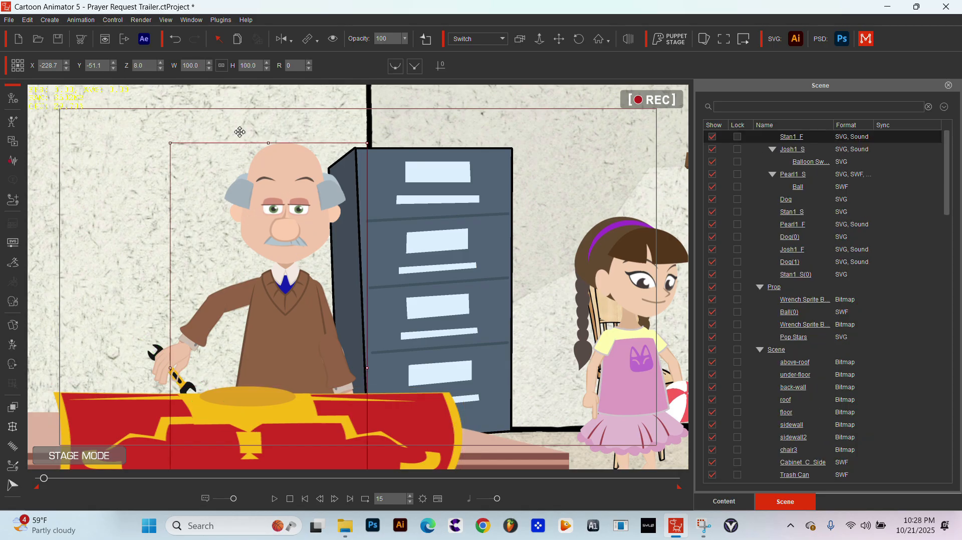
{"action": "left_click_drag", "start_coordinate": [145, 64], "coordinate": [133, 62]}
{"action": "left_click", "coordinate": [177, 360]}
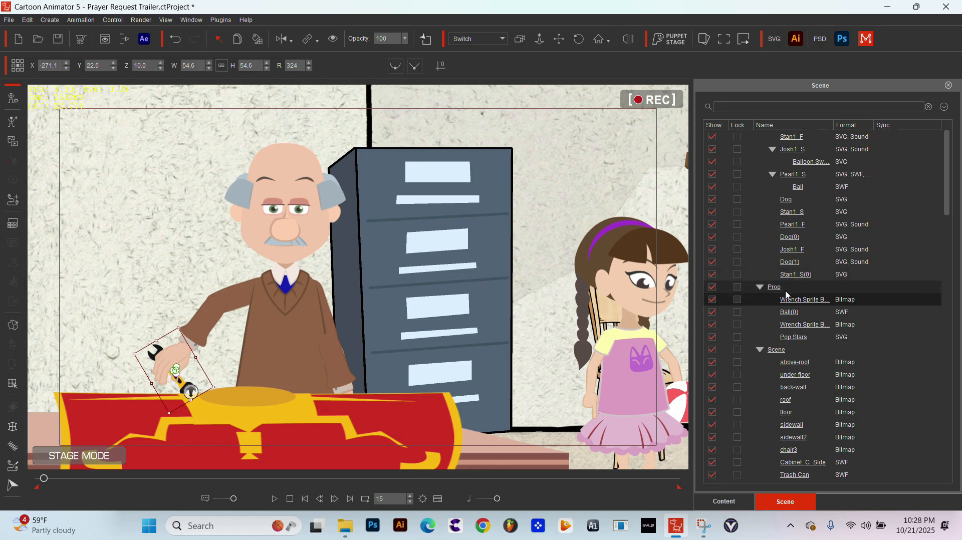
{"action": "left_click", "coordinate": [308, 442]}
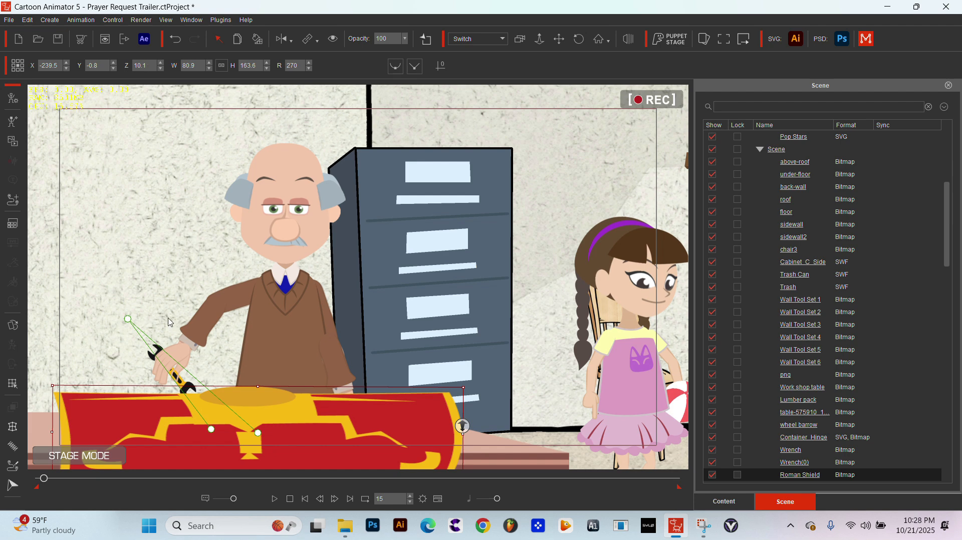
{"action": "left_click", "coordinate": [175, 359]}
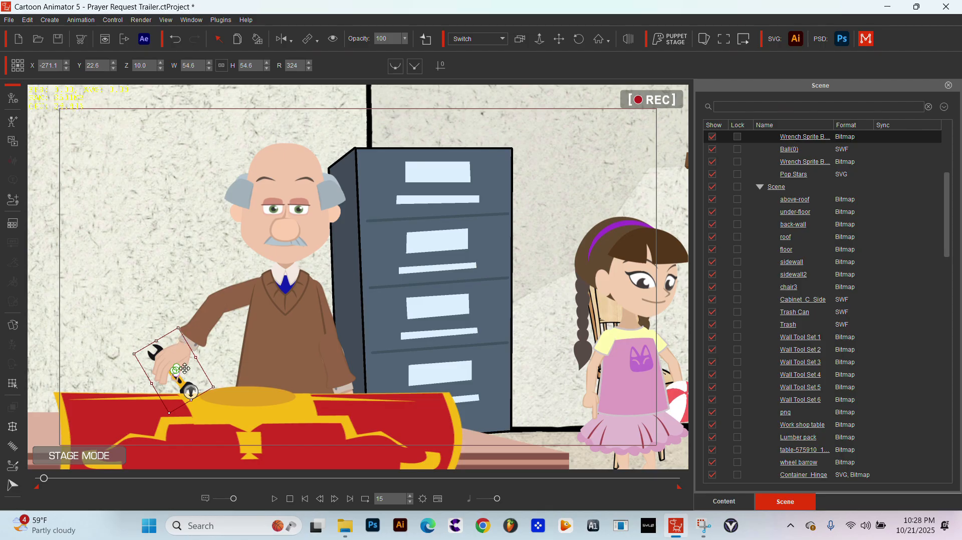
Compare the wrench's and red sign's Z values at frame 16, and toggle the wrench sprite off and back on.
{"action": "left_click", "coordinate": [334, 500]}
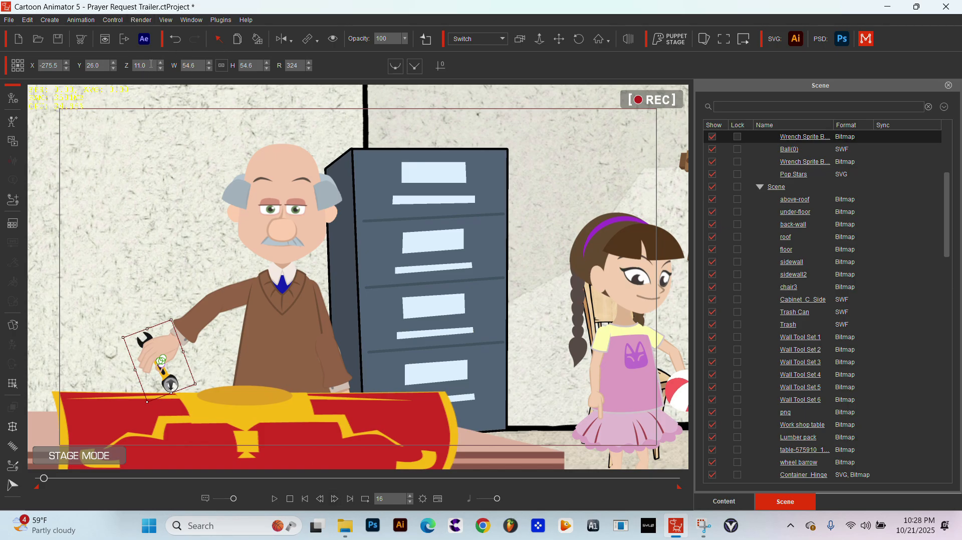
{"action": "left_click", "coordinate": [293, 405]}
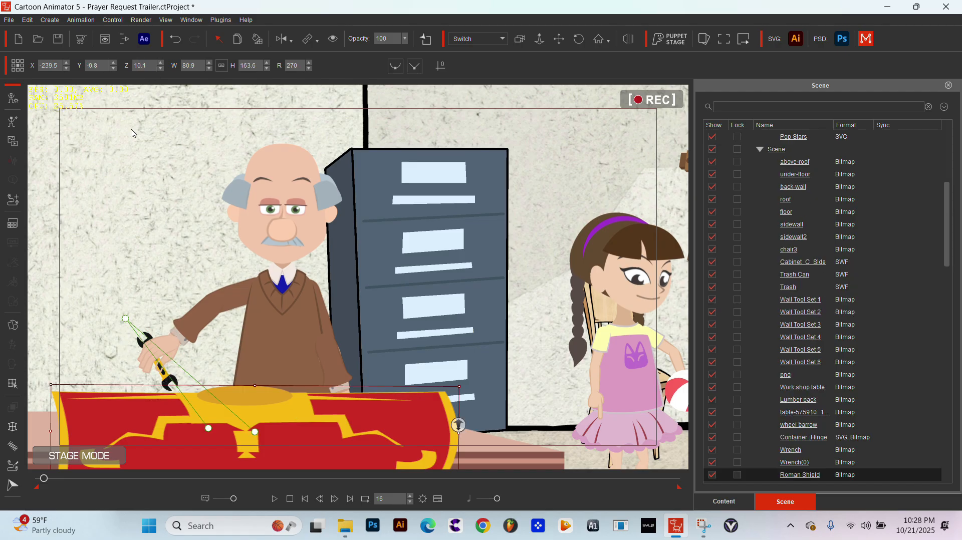
{"action": "left_click", "coordinate": [163, 352]}
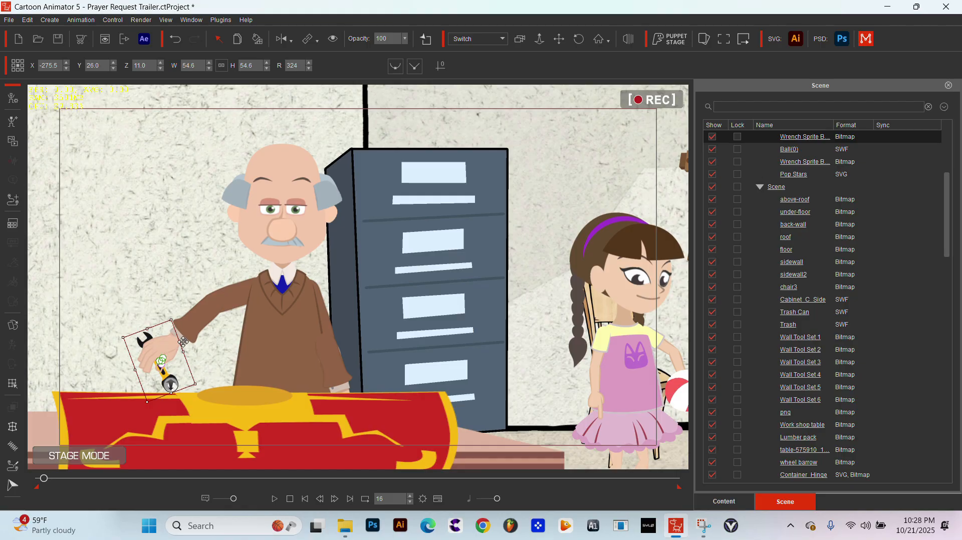
{"action": "left_click", "coordinate": [334, 40]}
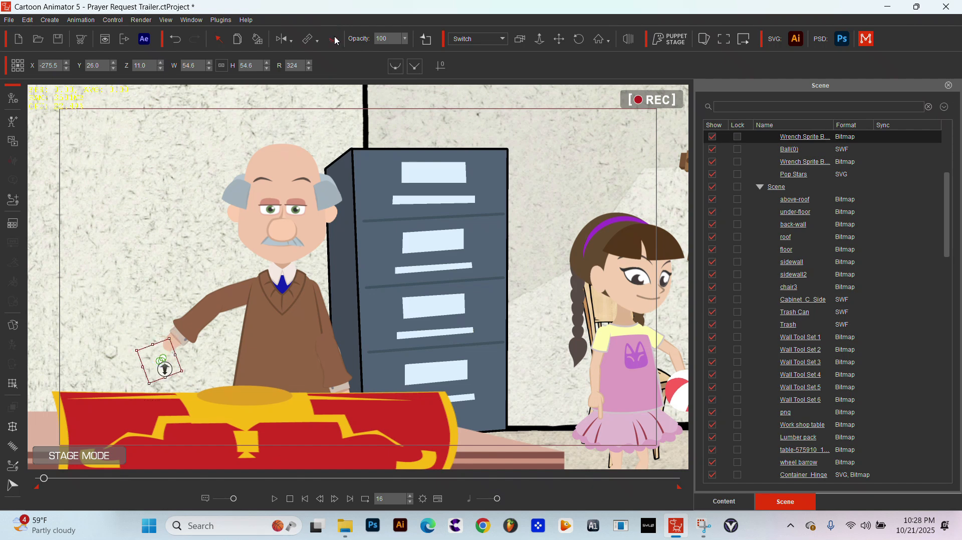
{"action": "left_click", "coordinate": [335, 41]}
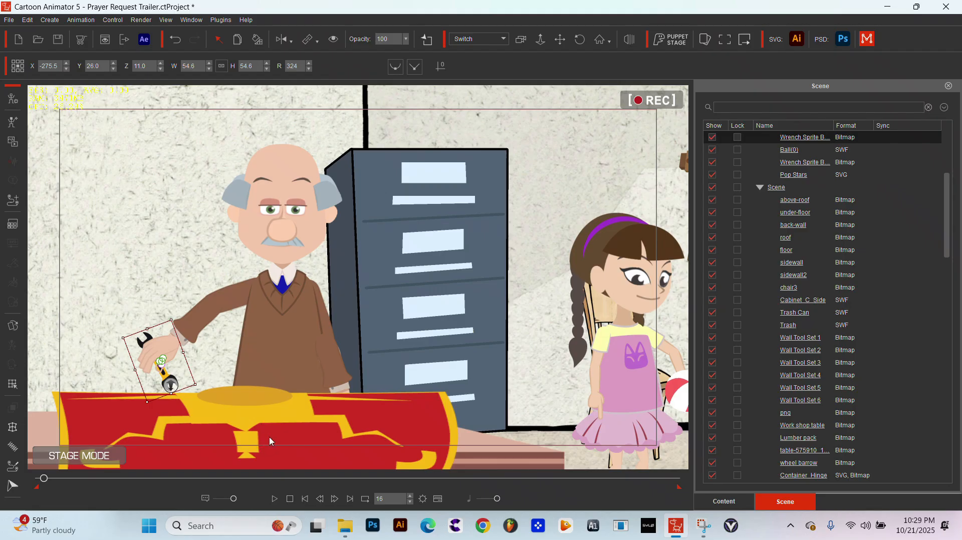
Play the animation to watch the wrench's layering as the camera moves, and return the playhead to frame 53.
{"action": "left_click", "coordinate": [274, 500]}
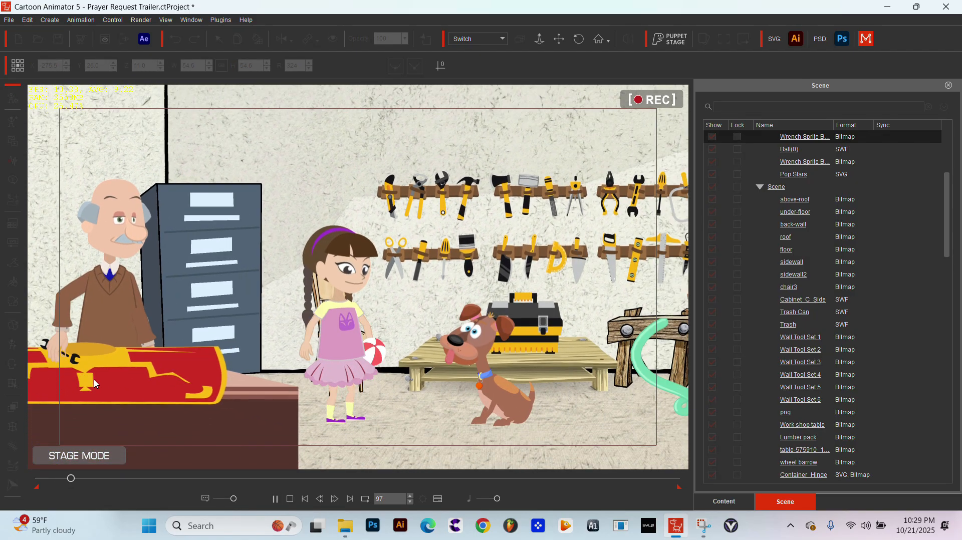
{"action": "key", "text": "space"}
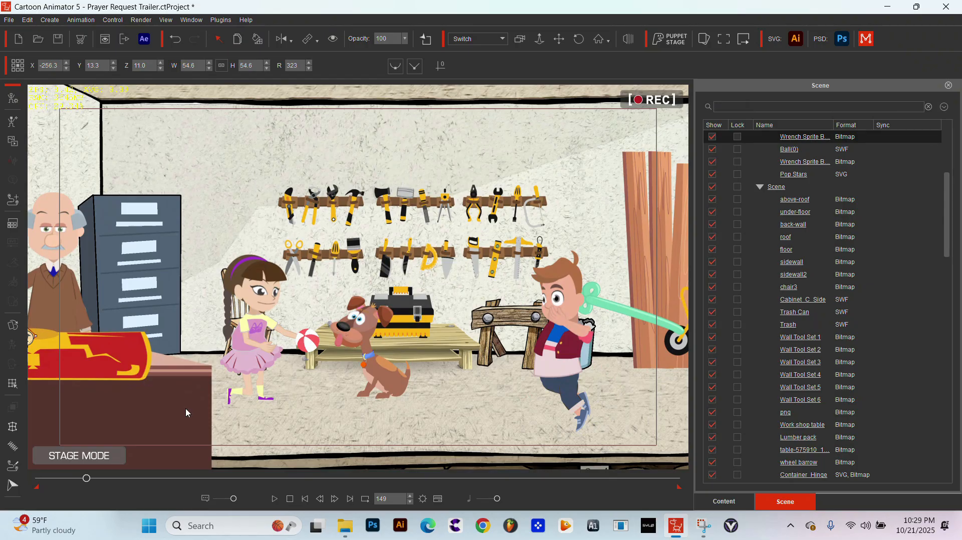
{"action": "left_click_drag", "start_coordinate": [87, 481], "coordinate": [55, 478]}
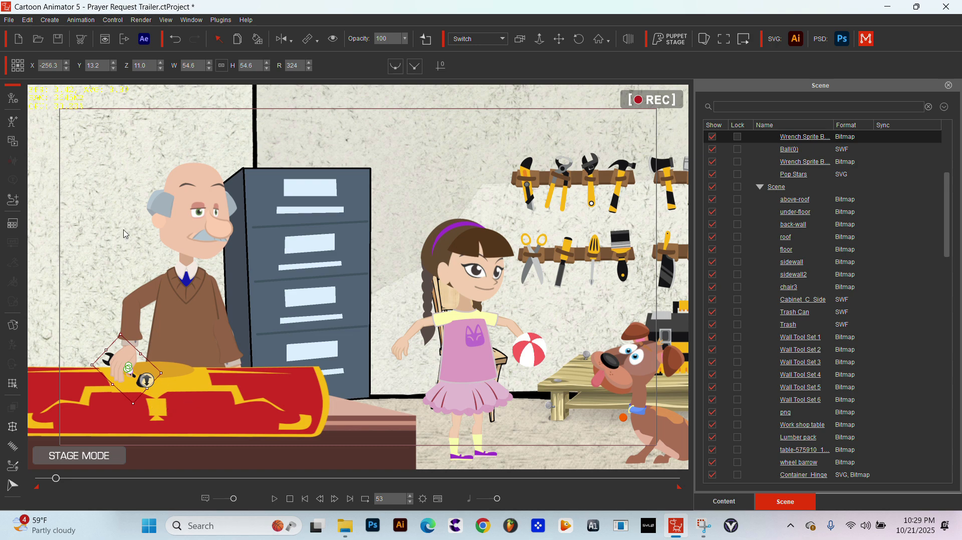
Examine the Z values of the wrench sprite, the red sign and the old man at frame 53.
{"action": "left_click", "coordinate": [223, 295]}
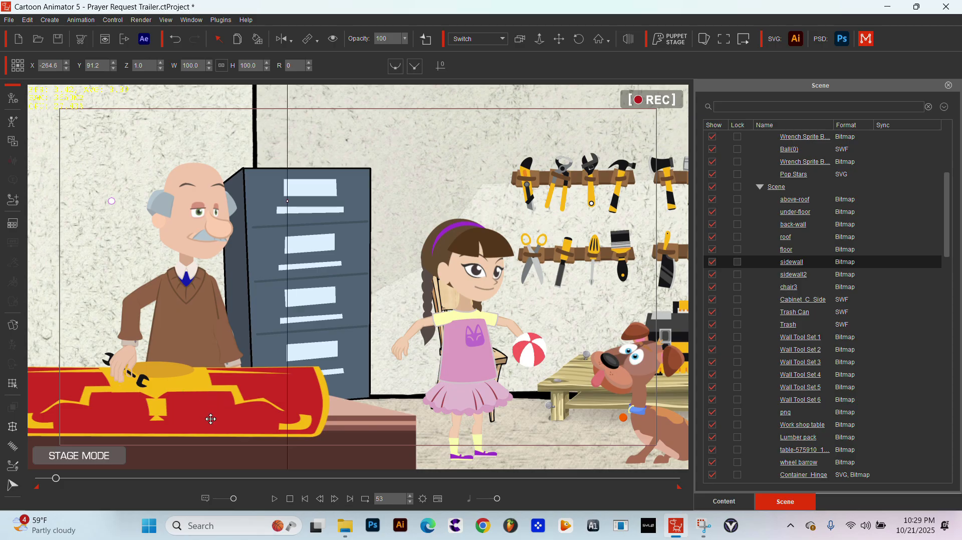
{"action": "left_click", "coordinate": [123, 360]}
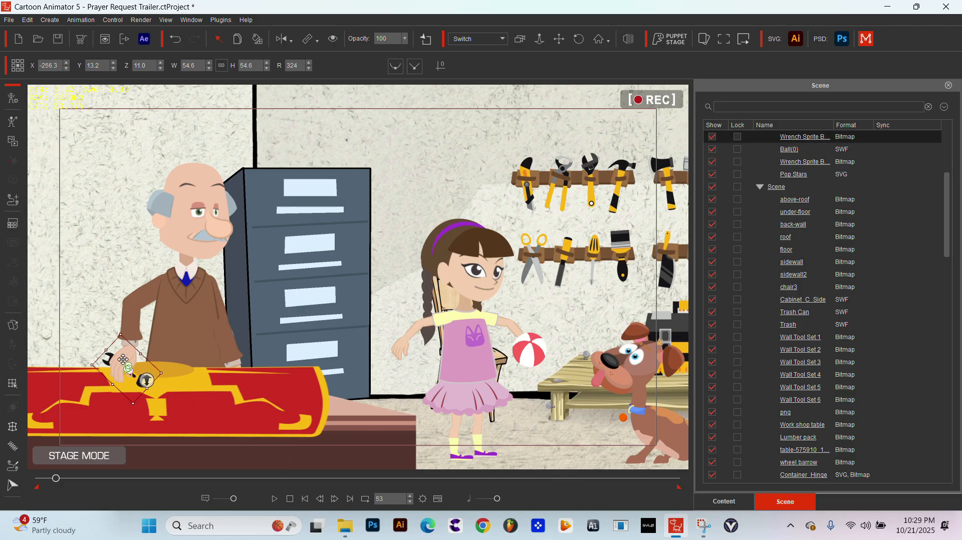
{"action": "left_click", "coordinate": [235, 407]}
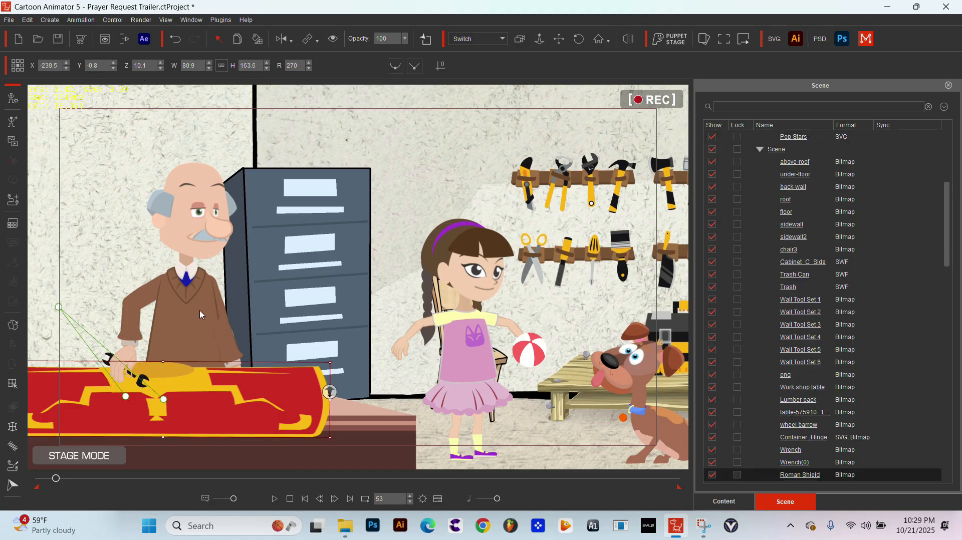
{"action": "left_click", "coordinate": [195, 273]}
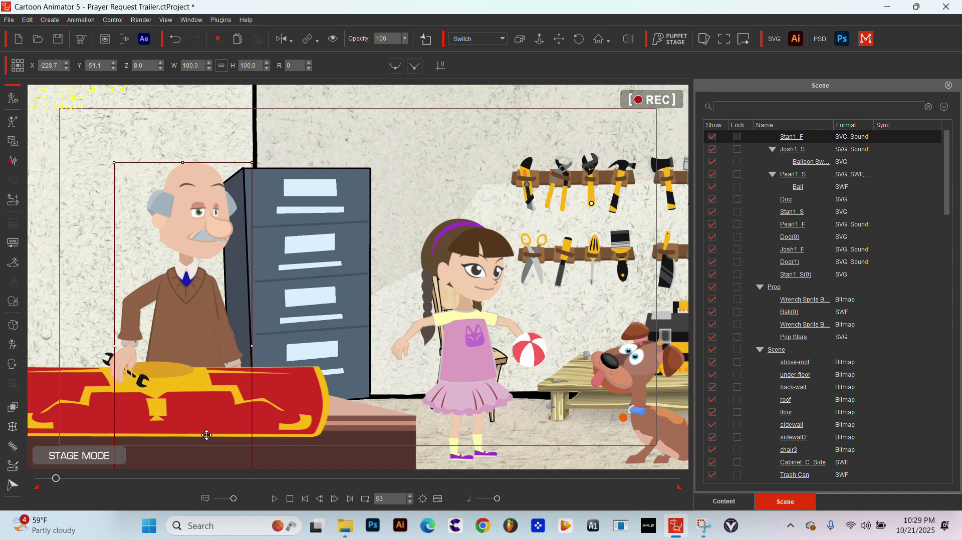
{"action": "left_click", "coordinate": [125, 357]}
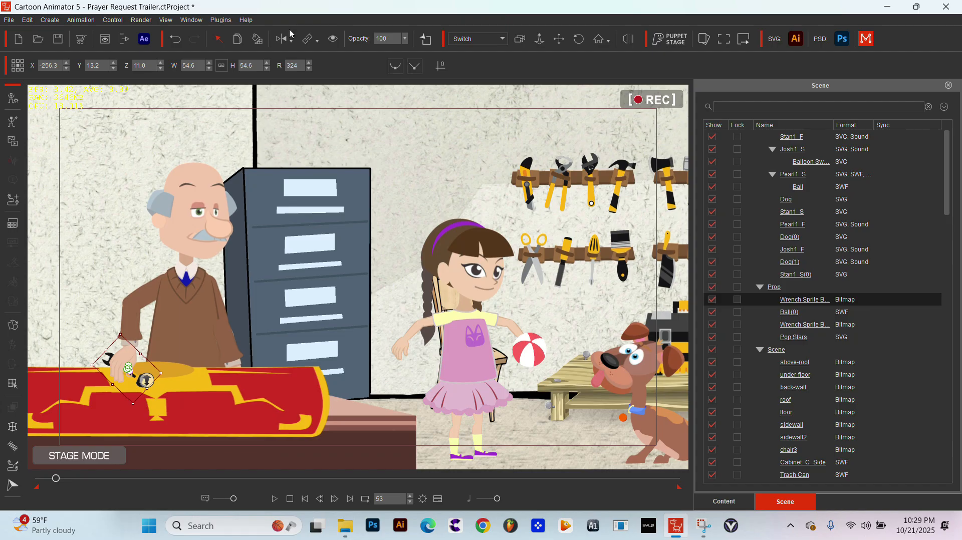
Hide the wrench sprite at frame 53 and switch Stan1_F's RHand sprite to 00Relaxed in the Sprite Editor.
{"action": "left_click", "coordinate": [335, 40]}
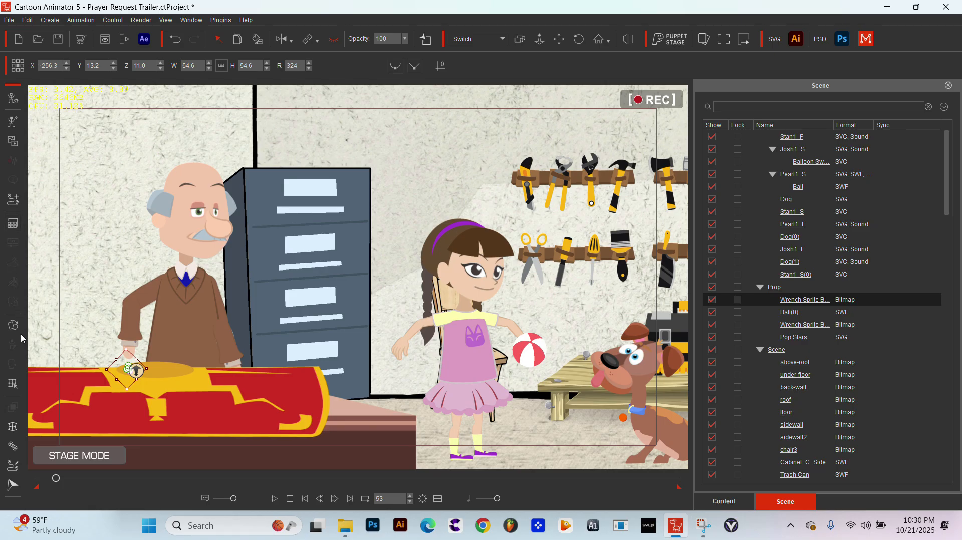
{"action": "left_click", "coordinate": [183, 299]}
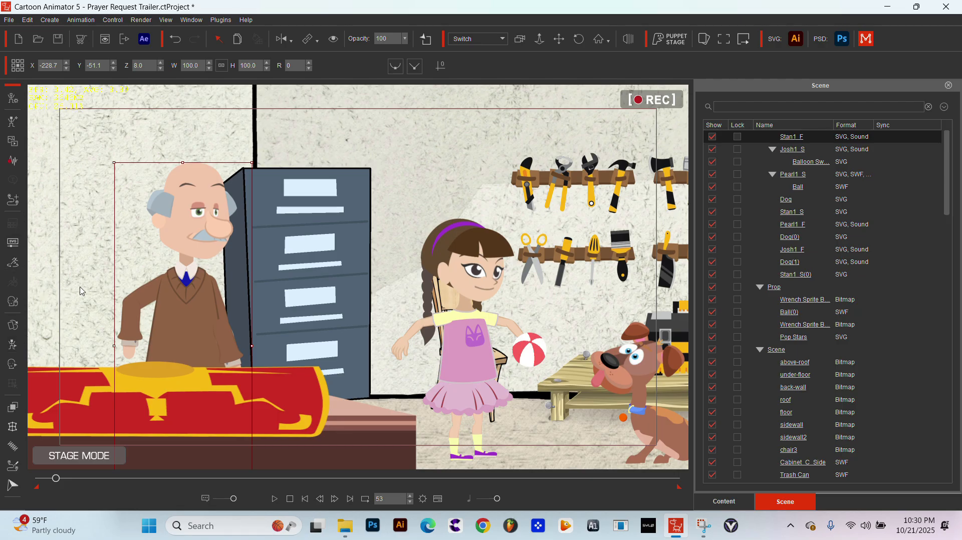
{"action": "key", "text": "s"}
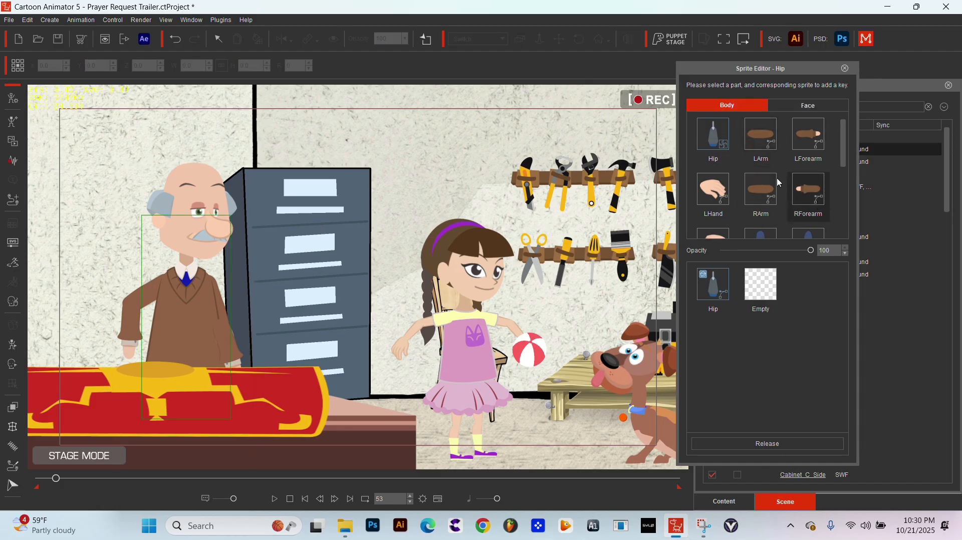
{"action": "left_click", "coordinate": [717, 207]}
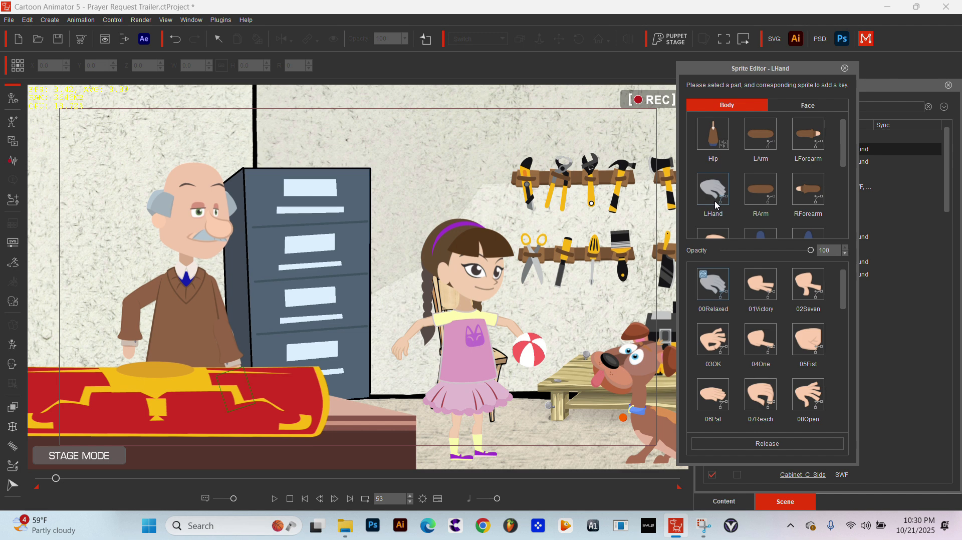
{"action": "left_click", "coordinate": [718, 234]}
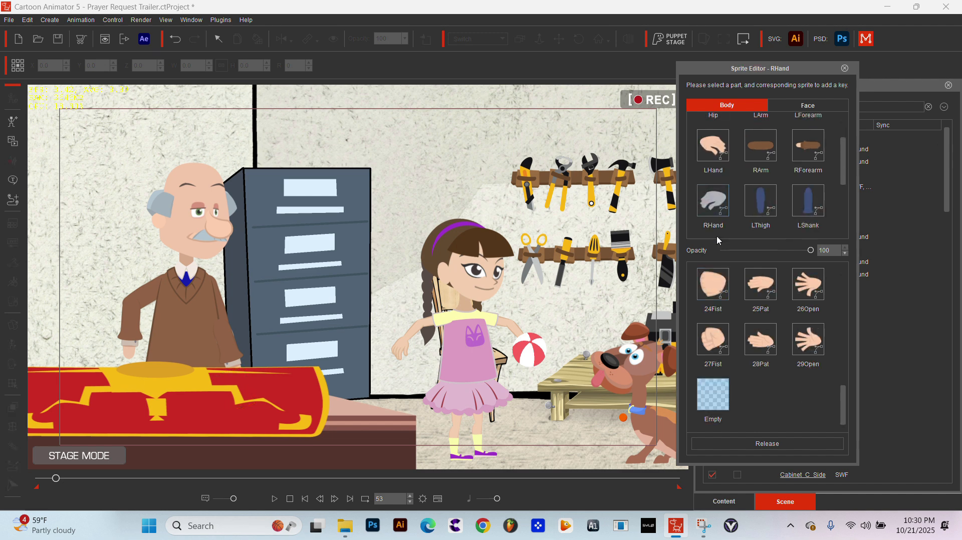
{"action": "scroll", "coordinate": [766, 355], "scroll_direction": "up", "scroll_amount": 5}
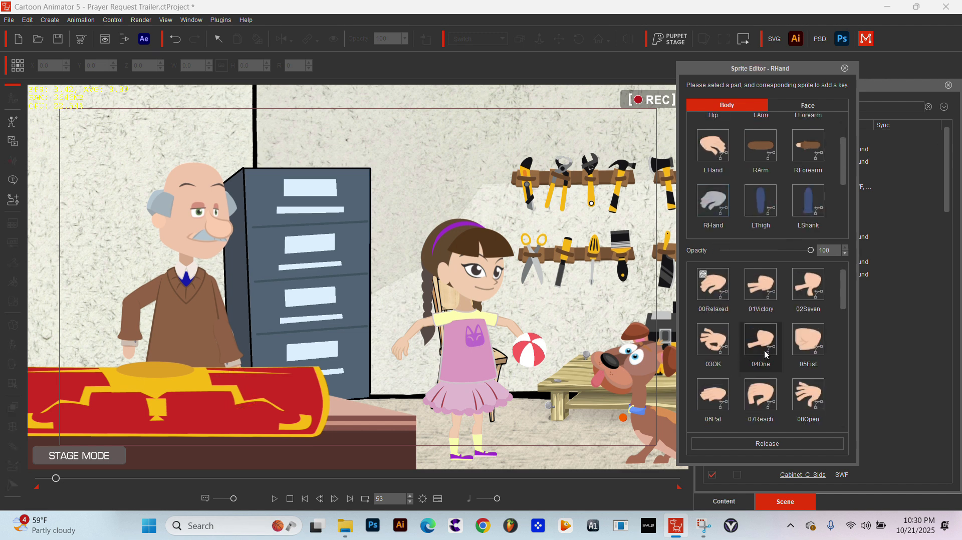
{"action": "scroll", "coordinate": [766, 354], "scroll_direction": "down", "scroll_amount": 5}
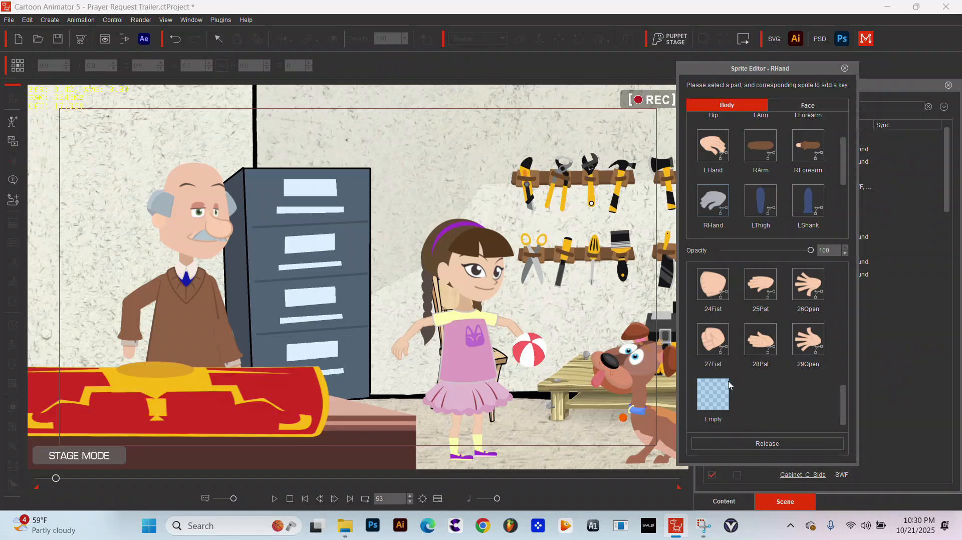
{"action": "scroll", "coordinate": [789, 308], "scroll_direction": "up", "scroll_amount": 5}
{"action": "left_click", "coordinate": [716, 285]}
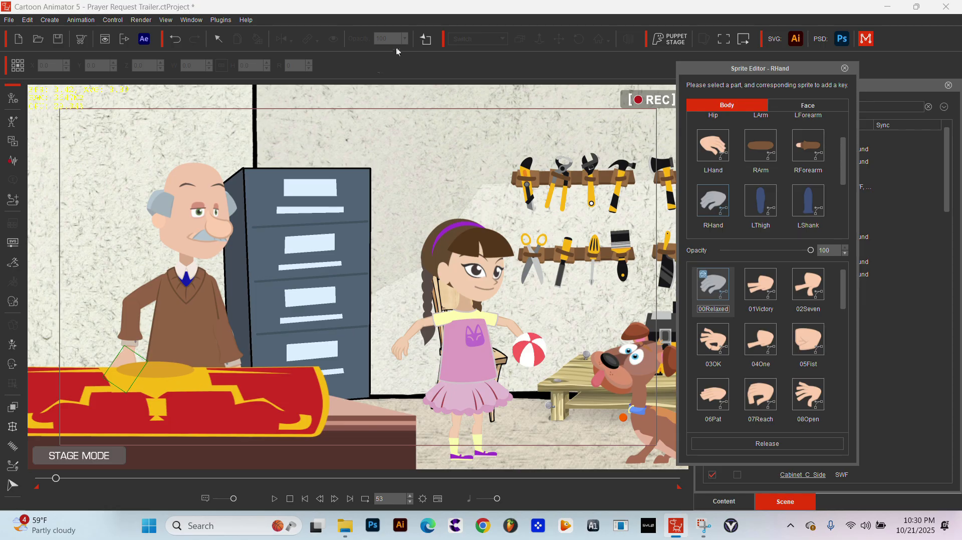
{"action": "left_click", "coordinate": [846, 69]}
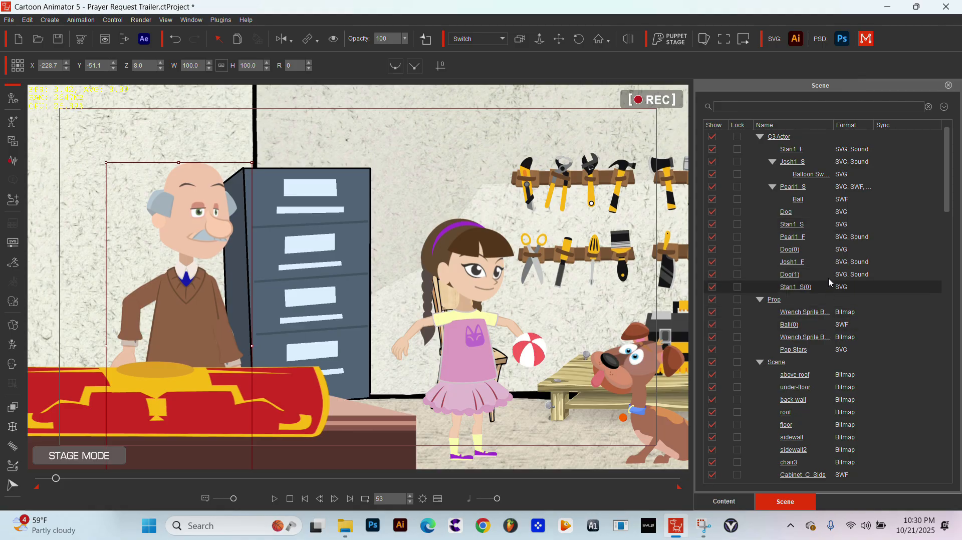
Show the wrench sprite again and set Stan1_F's RHand sprite to Empty at frame 53.
{"action": "left_click", "coordinate": [841, 316]}
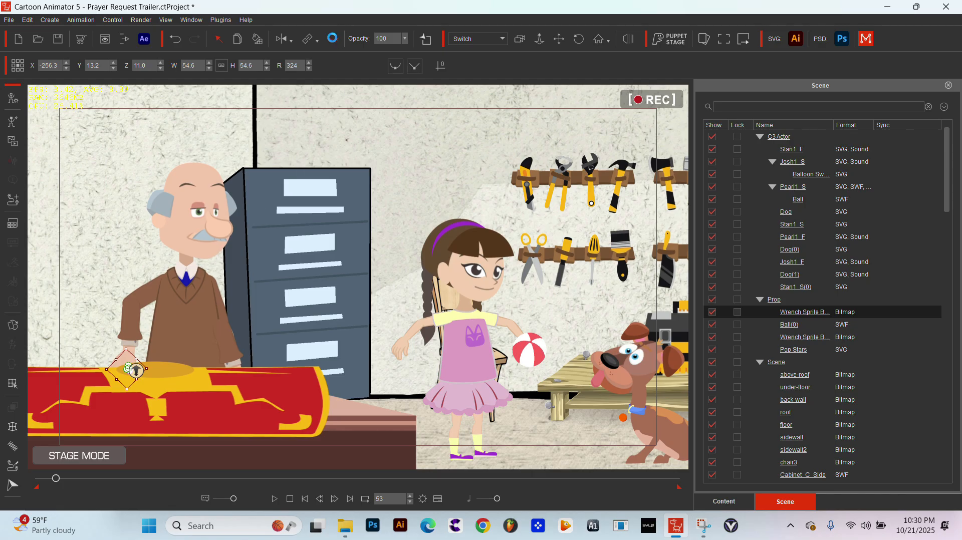
{"action": "left_click", "coordinate": [334, 40]}
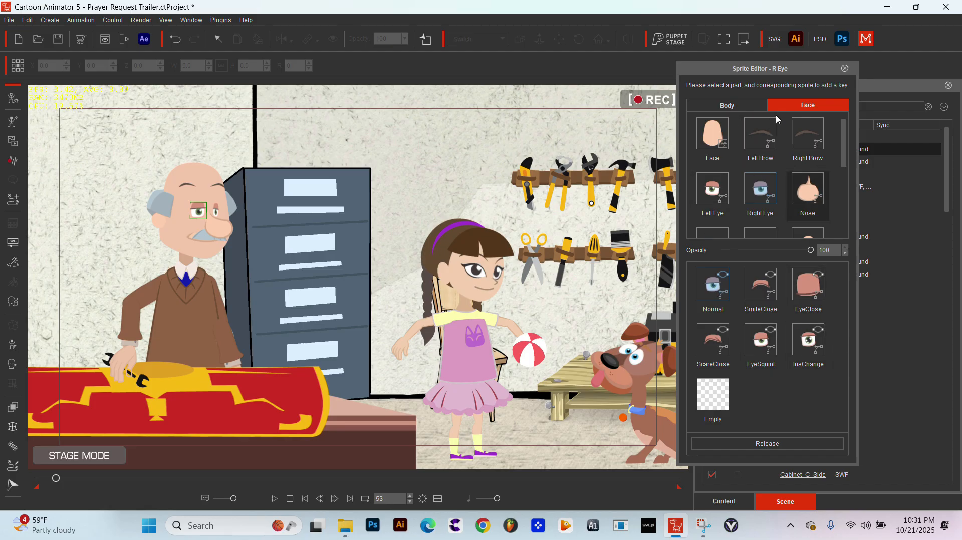
{"action": "left_click", "coordinate": [737, 106]}
{"action": "scroll", "coordinate": [717, 210], "scroll_direction": "down", "scroll_amount": 1}
{"action": "left_click", "coordinate": [716, 228]}
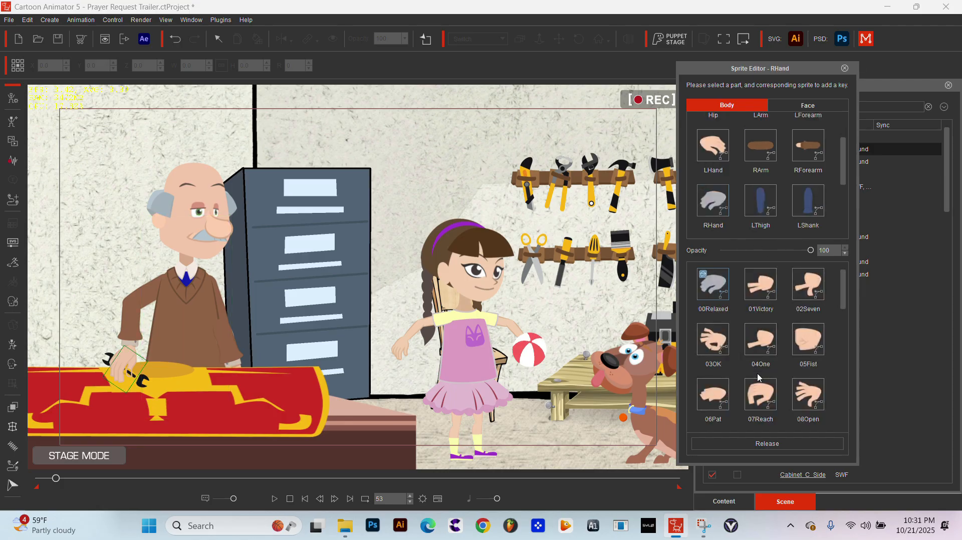
{"action": "scroll", "coordinate": [715, 396], "scroll_direction": "down", "scroll_amount": 5}
{"action": "left_click", "coordinate": [714, 402]}
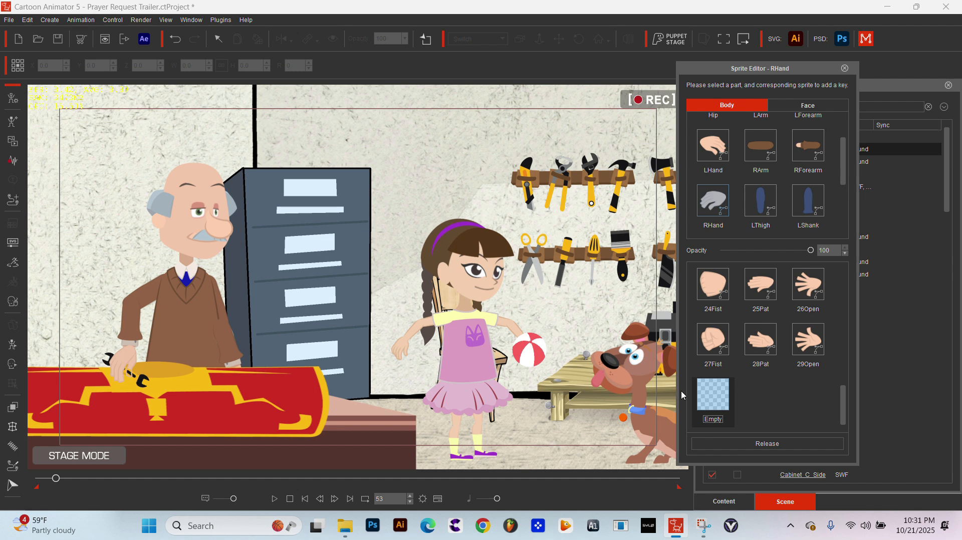
Select the wrench sprite, close the Sprite Editor, and hide the wrench at frame 53.
{"action": "left_click", "coordinate": [120, 362]}
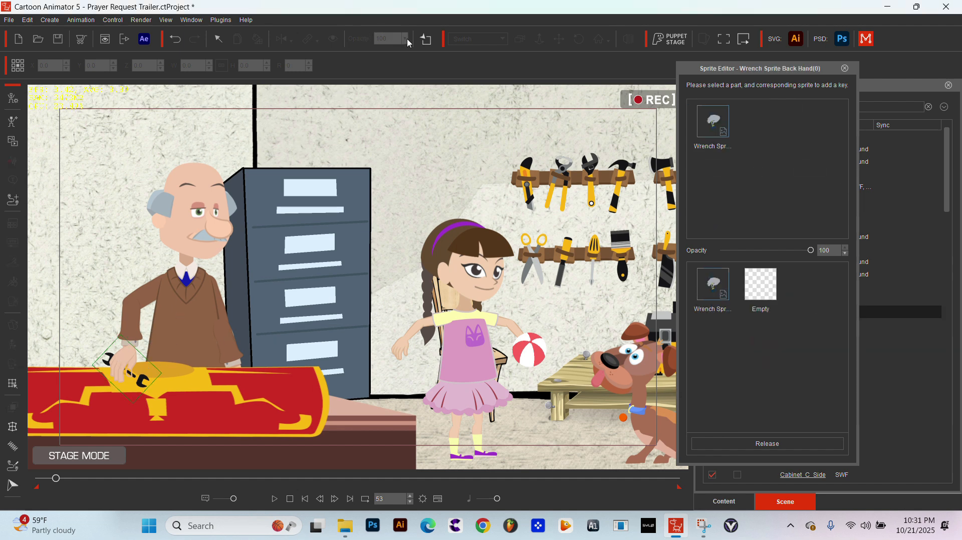
{"action": "left_click", "coordinate": [846, 68]}
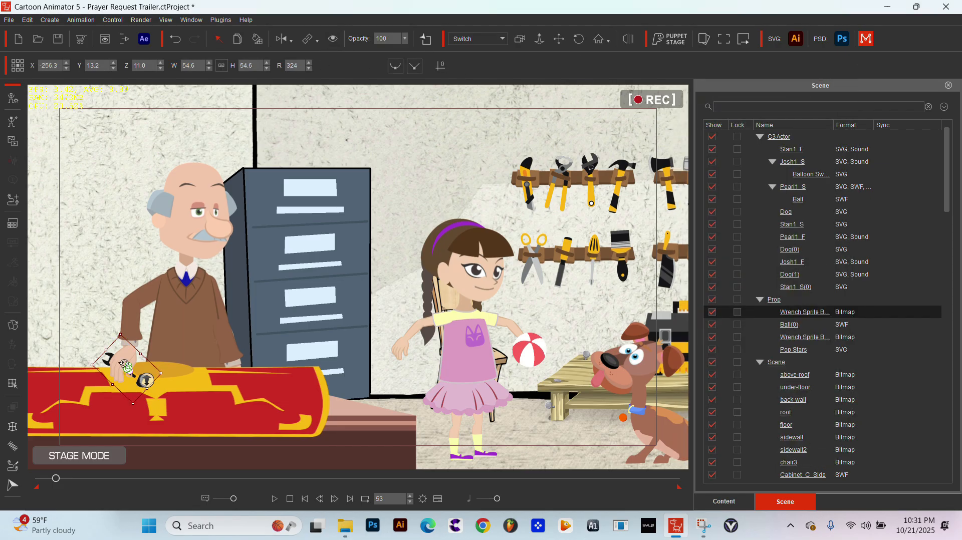
{"action": "left_click", "coordinate": [334, 40]}
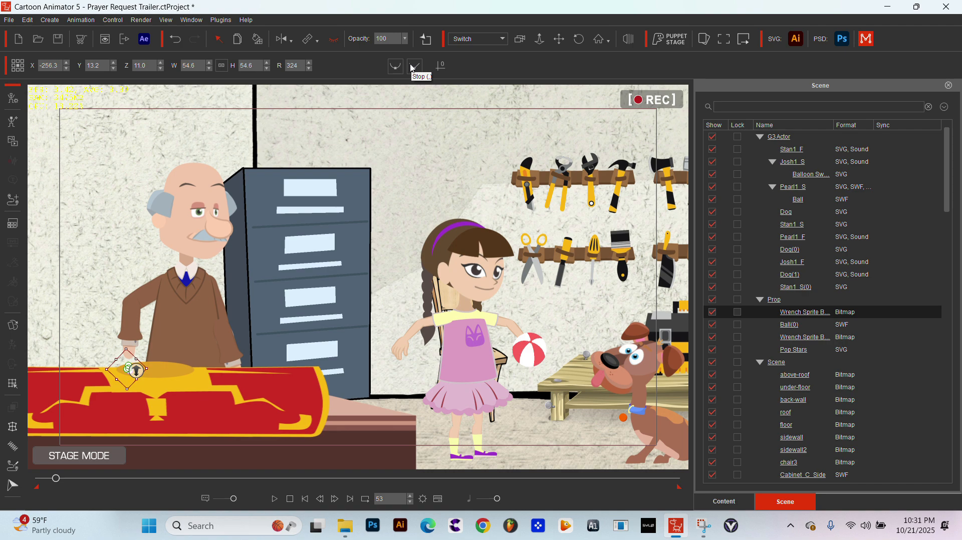
Show the wrench sprite again at frame 53, and remove its object animation at frame 0.
{"action": "left_click", "coordinate": [333, 38]}
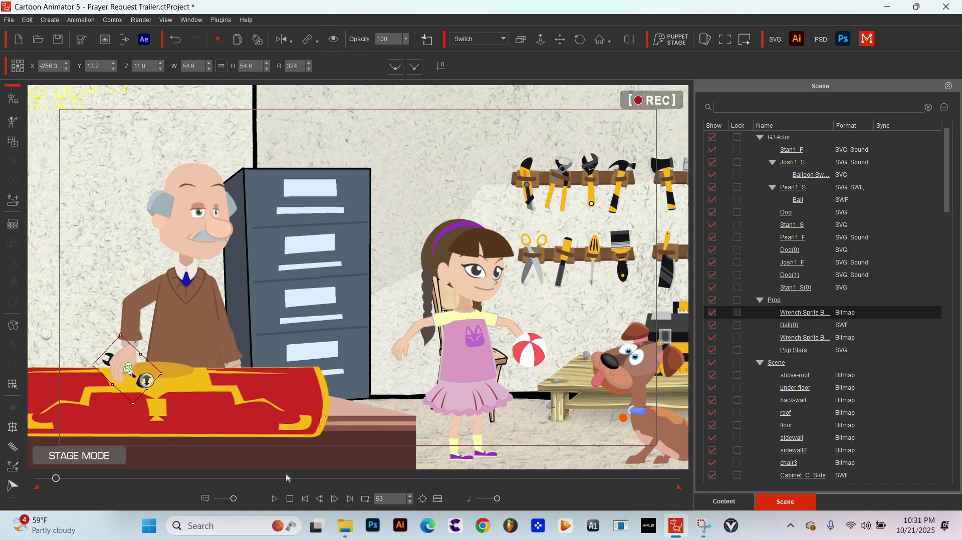
{"action": "left_click", "coordinate": [290, 499]}
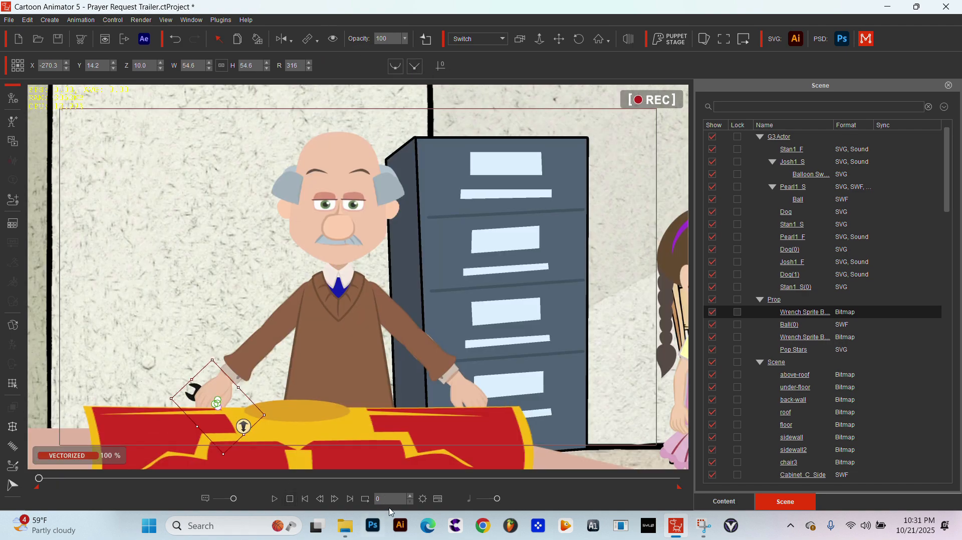
{"action": "right_click", "coordinate": [209, 391]}
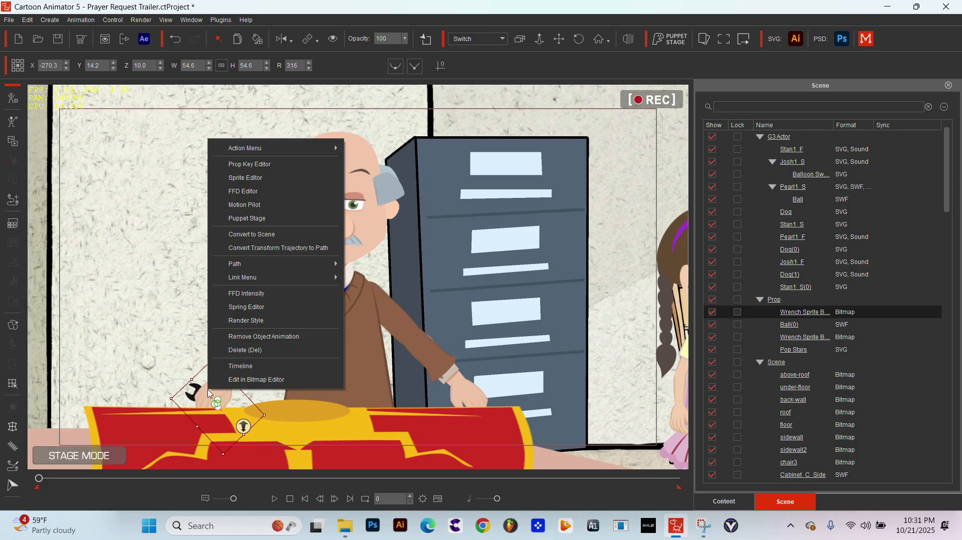
{"action": "left_click", "coordinate": [285, 342]}
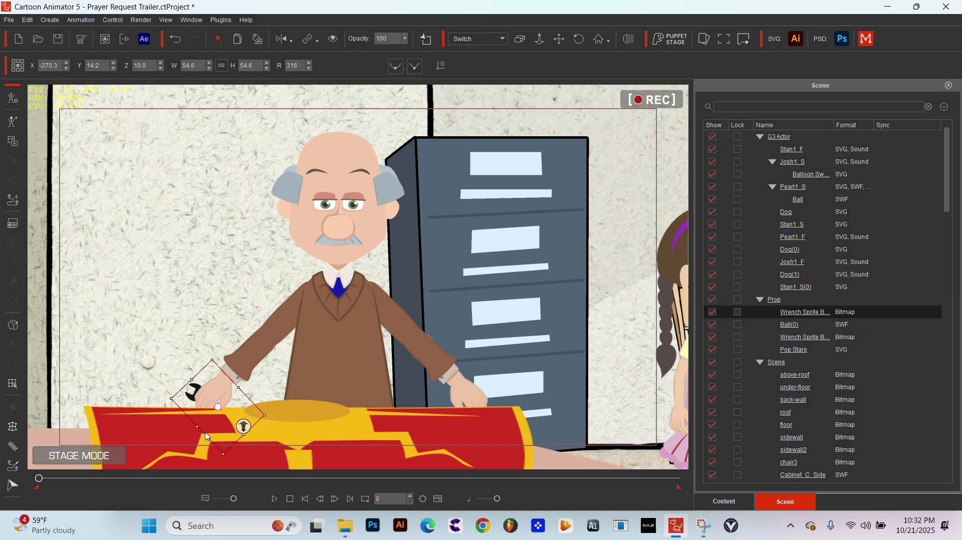
Try moving the wrench sprite onto the old man's face at frame 0, and undo the move.
{"action": "mouse_move", "coordinate": [201, 374]}
{"action": "left_mouse_down"}
{"action": "mouse_move", "coordinate": [254, 225]}
{"action": "mouse_move", "coordinate": [321, 180]}
{"action": "mouse_move", "coordinate": [187, 290]}
{"action": "mouse_move", "coordinate": [251, 222]}
{"action": "mouse_move", "coordinate": [396, 215]}
{"action": "left_mouse_up"}
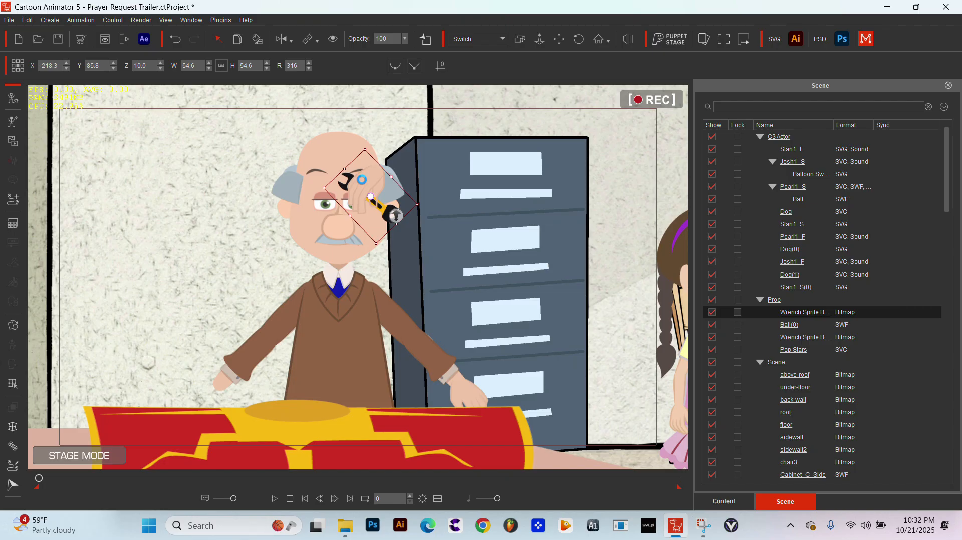
{"action": "left_click_drag", "start_coordinate": [396, 215], "coordinate": [396, 215]}
{"action": "key", "text": "ctrl+z"}
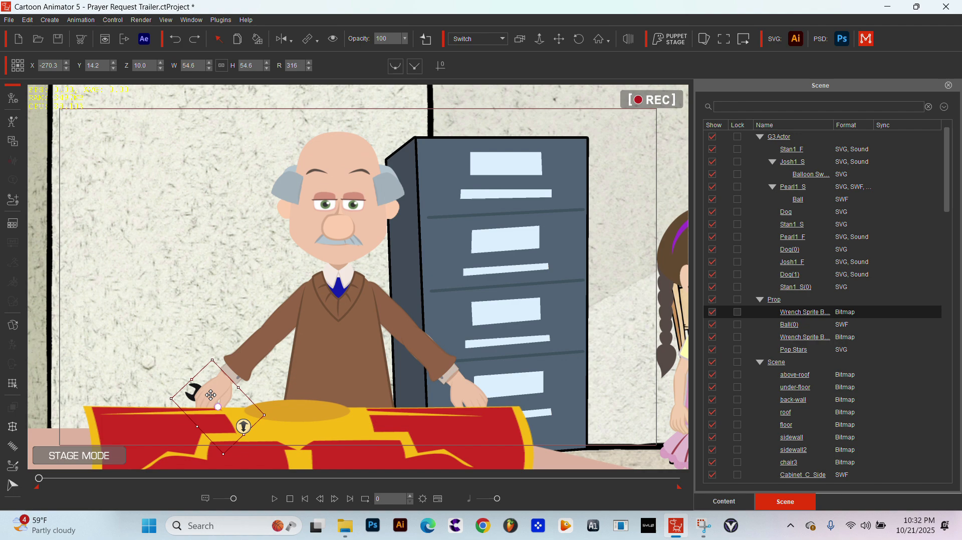
Play the opening frames to check how the wrench hand follows the old man's arm, and return to frame 0.
{"action": "left_click", "coordinate": [275, 500]}
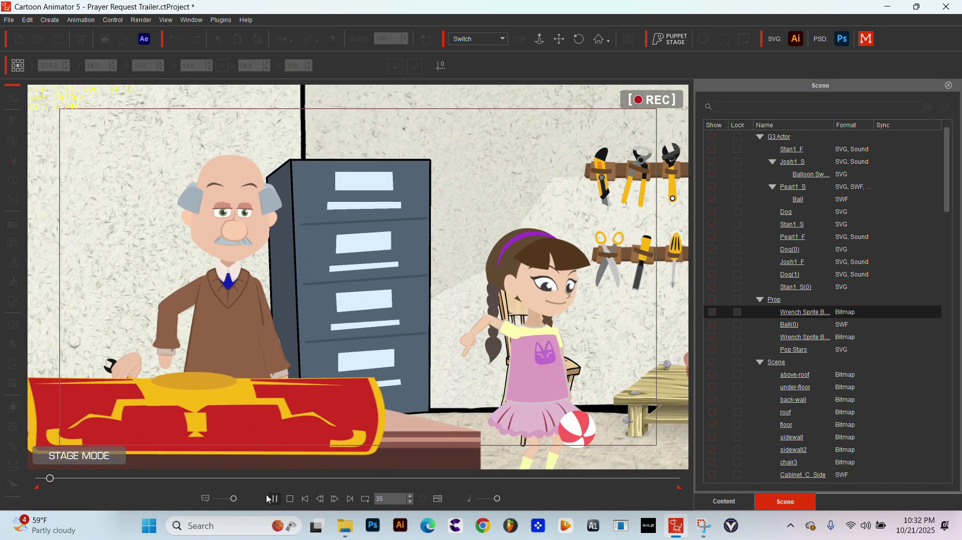
{"action": "left_click", "coordinate": [275, 499]}
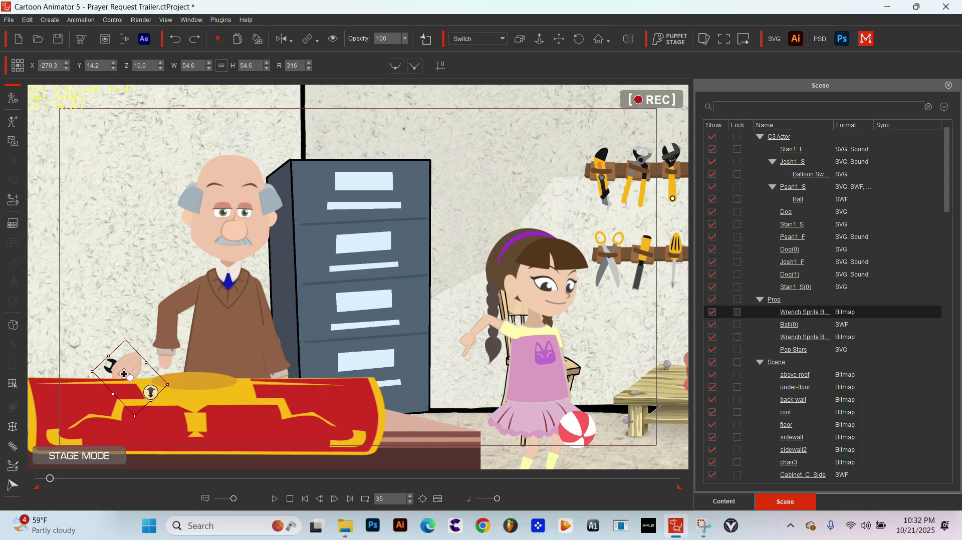
{"action": "left_click", "coordinate": [291, 500]}
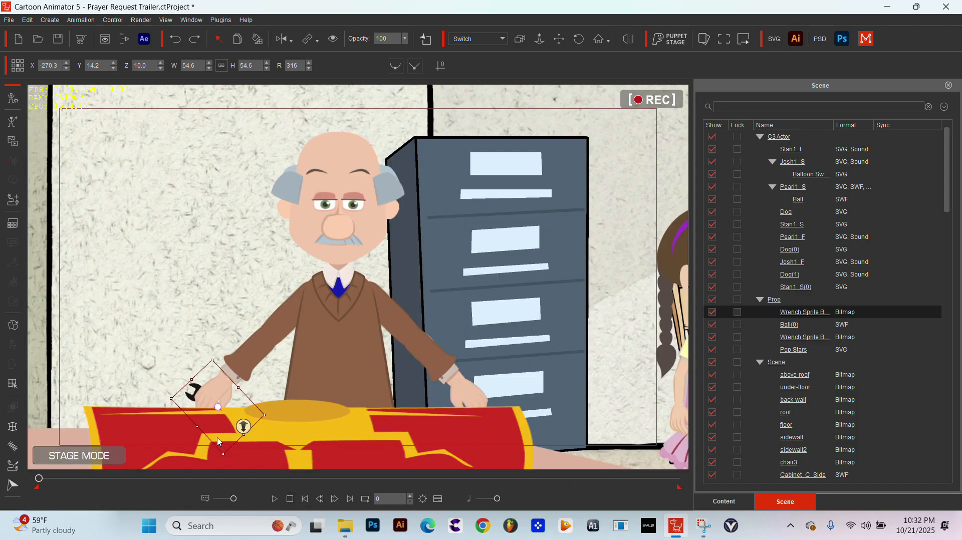
{"action": "right_click", "coordinate": [220, 386]}
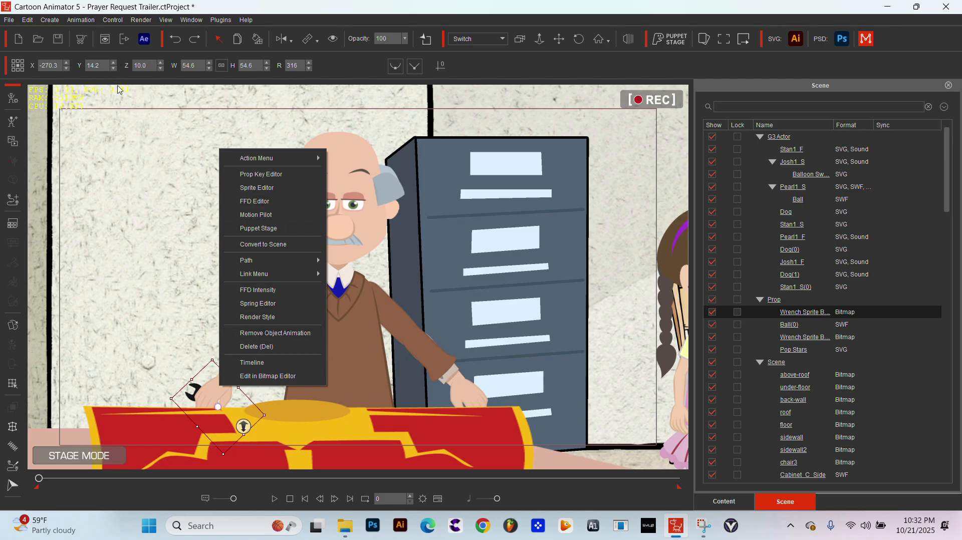
{"action": "left_click", "coordinate": [200, 227]}
{"action": "left_click", "coordinate": [200, 227]}
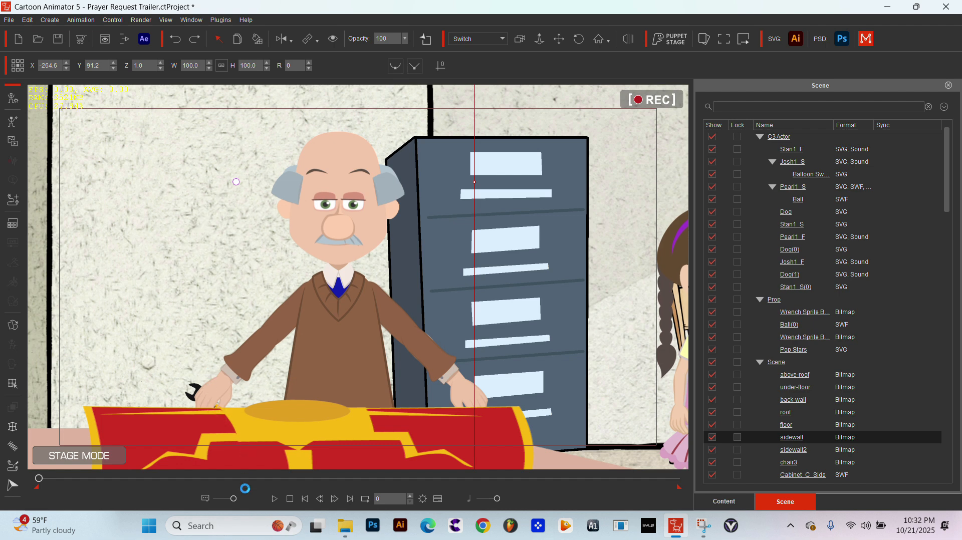
Go to frame 69 and play the animation from there to review the wrench hand.
{"action": "left_click_drag", "start_coordinate": [40, 480], "coordinate": [62, 484]}
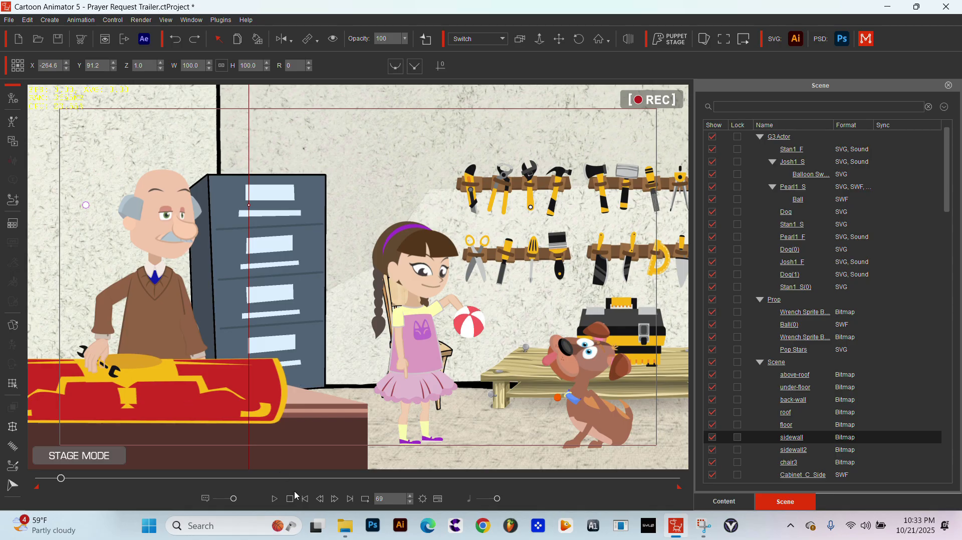
{"action": "left_click", "coordinate": [275, 500]}
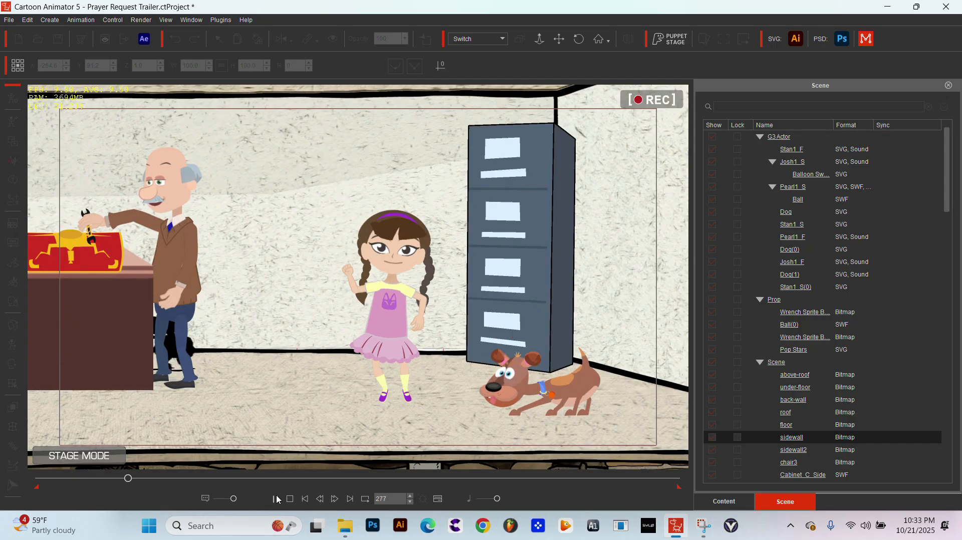
{"action": "left_click", "coordinate": [275, 499]}
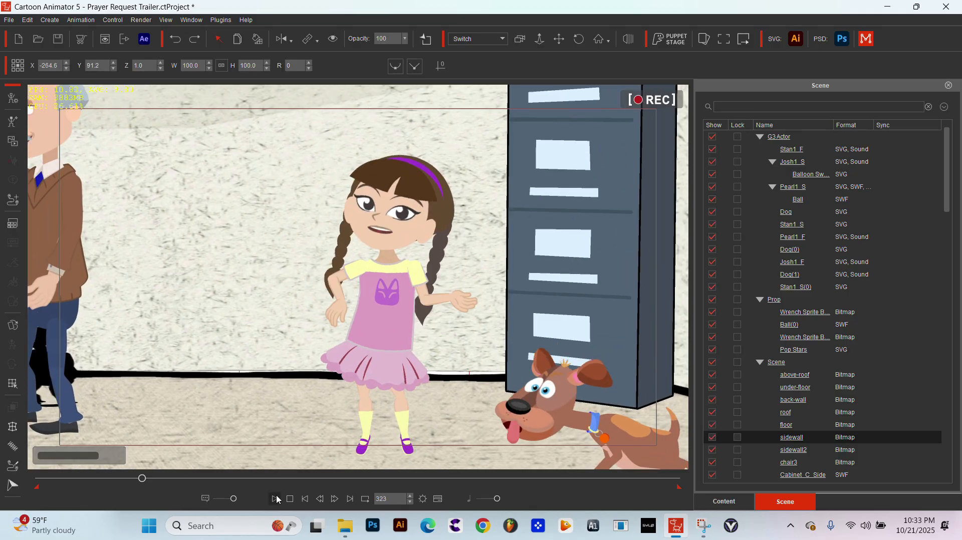
At frame 219, add the Grandpa Silas side-view actor from the custom human actors to the stage.
{"action": "left_click_drag", "start_coordinate": [142, 479], "coordinate": [109, 478]}
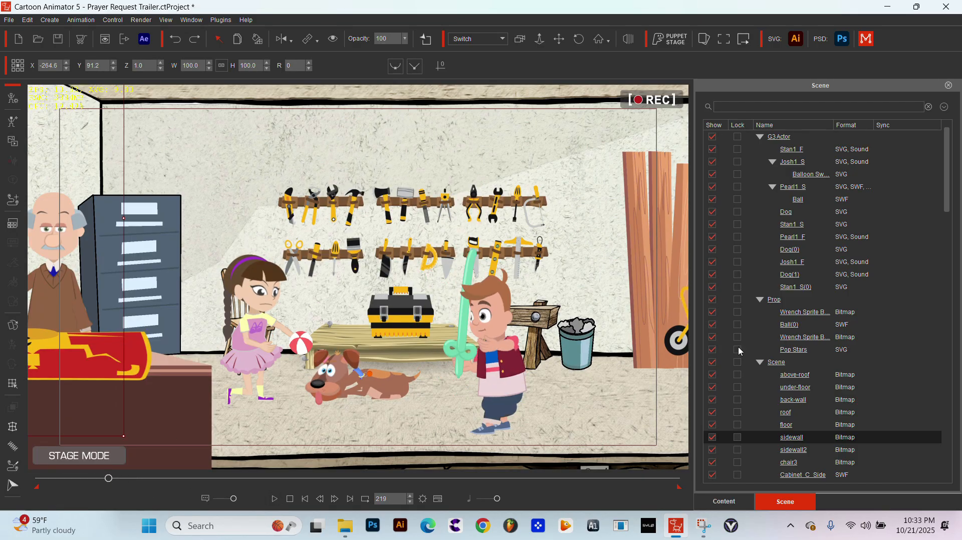
{"action": "left_click", "coordinate": [724, 502]}
{"action": "left_click", "coordinate": [933, 178]}
{"action": "left_click", "coordinate": [763, 226]}
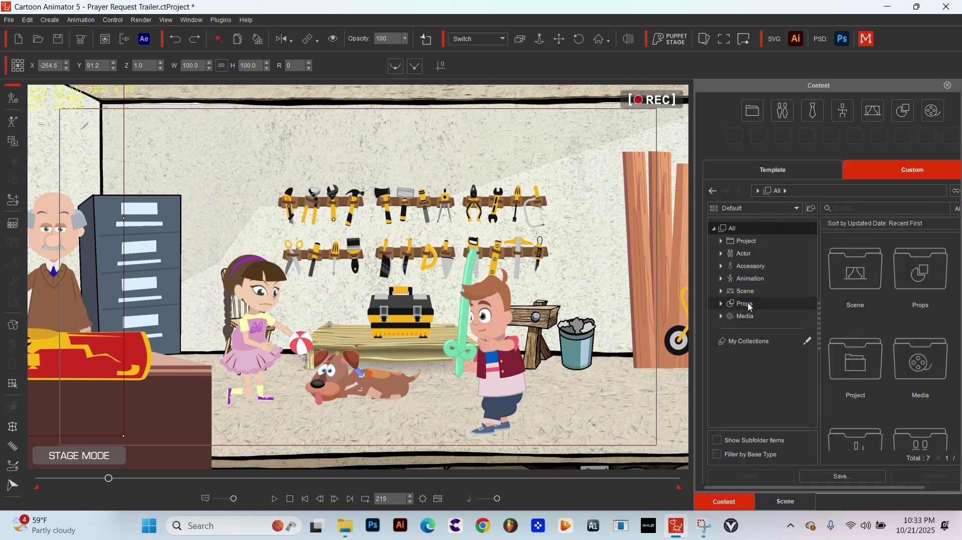
{"action": "left_click", "coordinate": [760, 259]}
{"action": "left_click", "coordinate": [862, 383]}
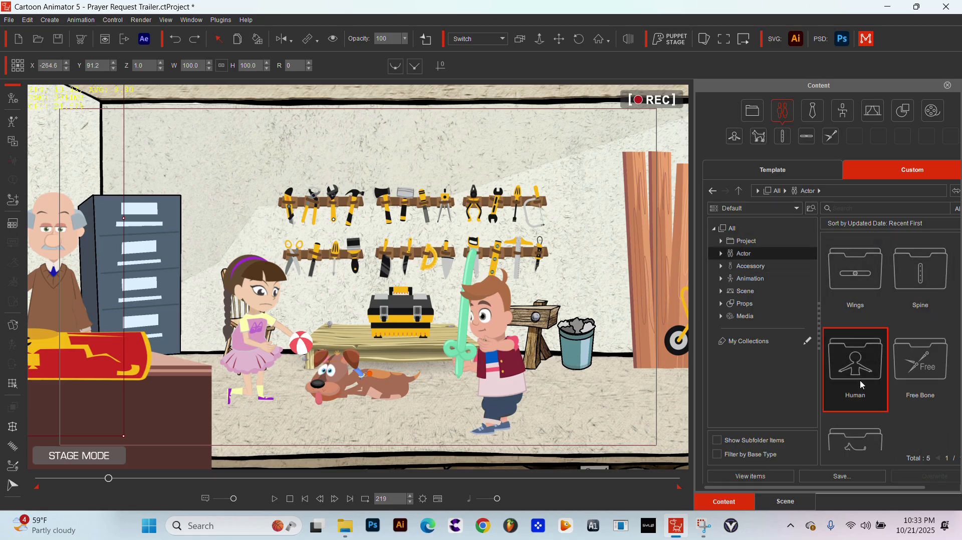
{"action": "double_click", "coordinate": [862, 385]}
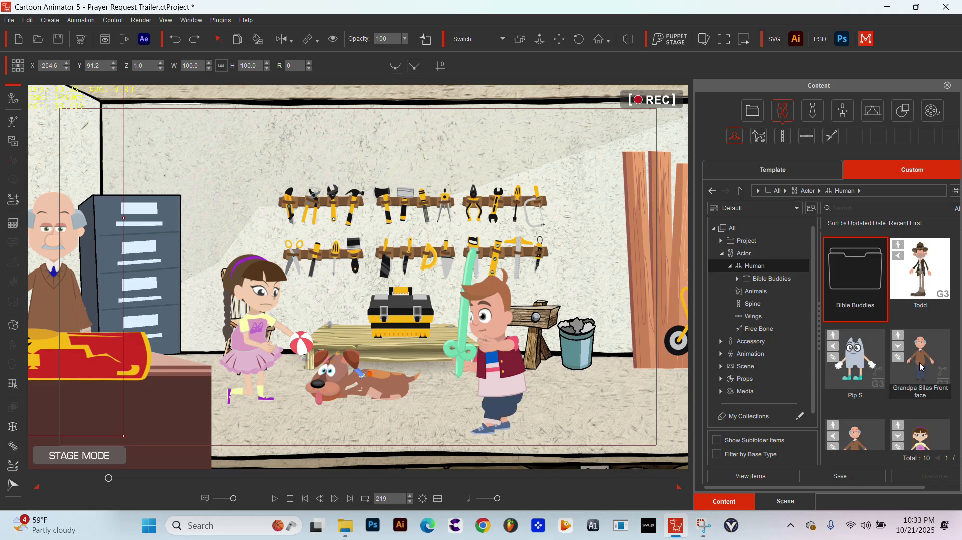
{"action": "scroll", "coordinate": [867, 444], "scroll_direction": "down", "scroll_amount": 3}
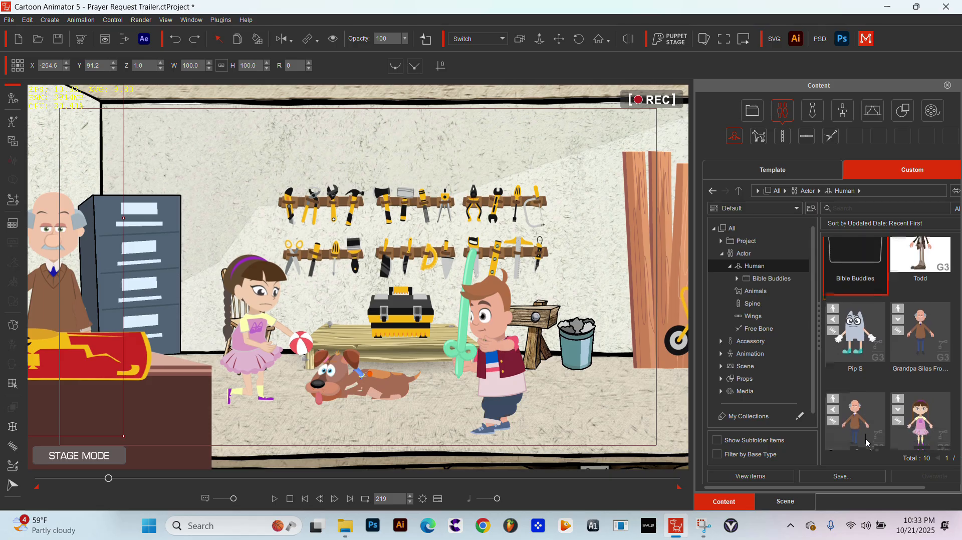
{"action": "left_click_drag", "start_coordinate": [855, 380], "coordinate": [191, 283]}
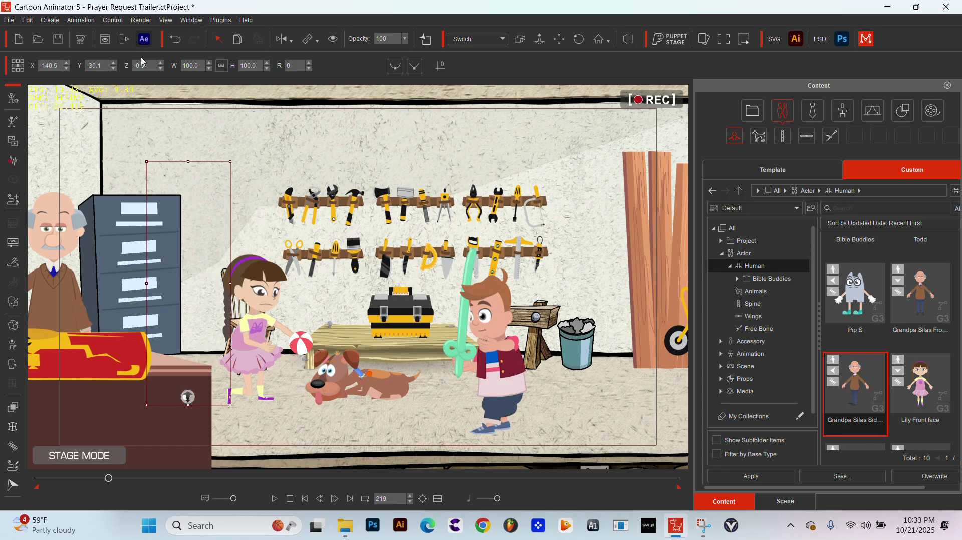
Set the new Grandpa Silas actor's Z to 6.1 and move it behind the dog, at about X -11.8.
{"action": "left_click", "coordinate": [163, 66]}
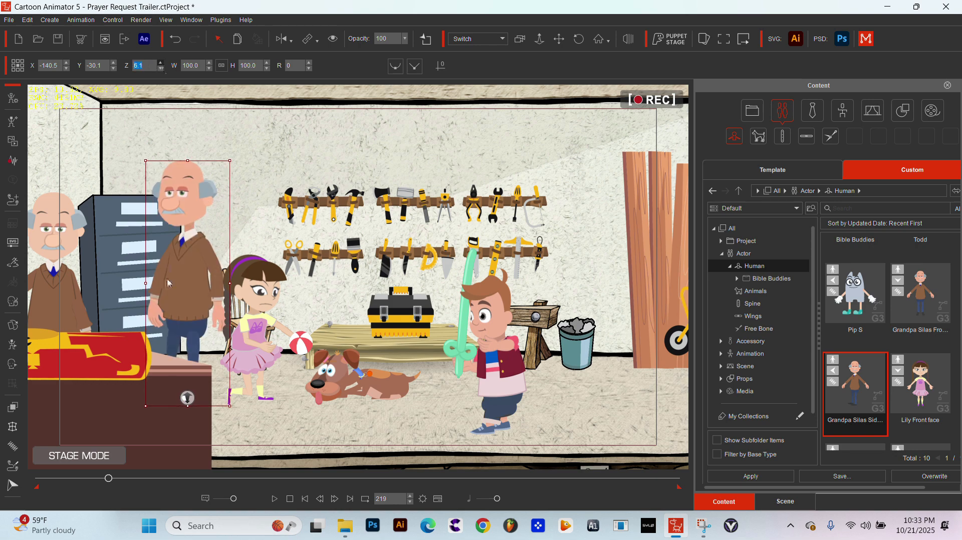
{"action": "left_click_drag", "start_coordinate": [178, 303], "coordinate": [239, 292]}
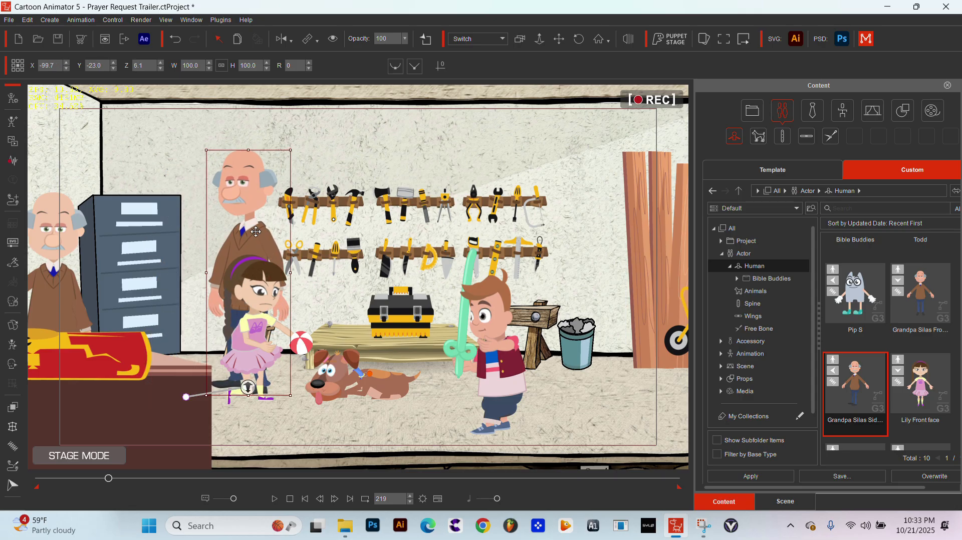
{"action": "left_click_drag", "start_coordinate": [262, 251], "coordinate": [345, 222]}
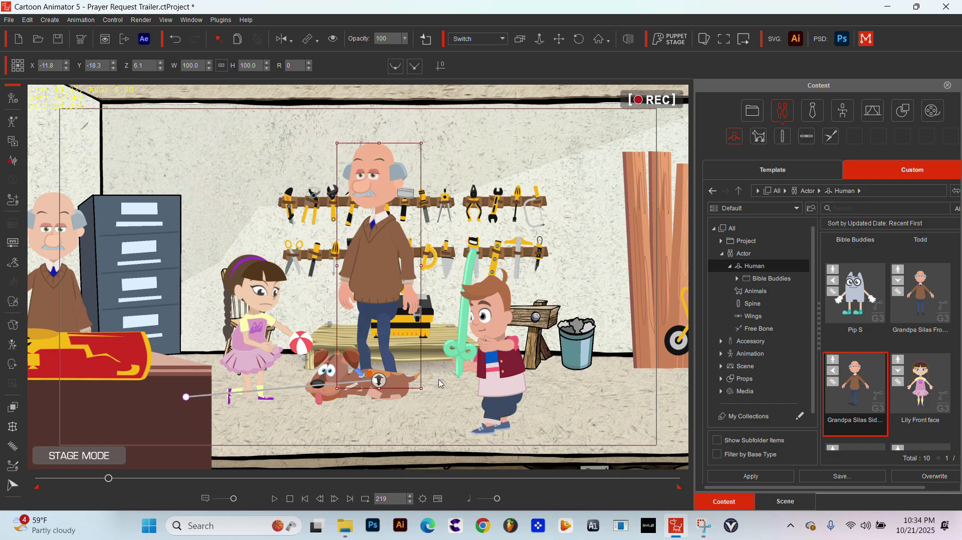
Move the Grandpa Silas actor behind the girl, scale it to about 83.1 and flip it to face the boy.
{"action": "left_click_drag", "start_coordinate": [377, 279], "coordinate": [277, 299]}
{"action": "left_click_drag", "start_coordinate": [329, 152], "coordinate": [308, 194]}
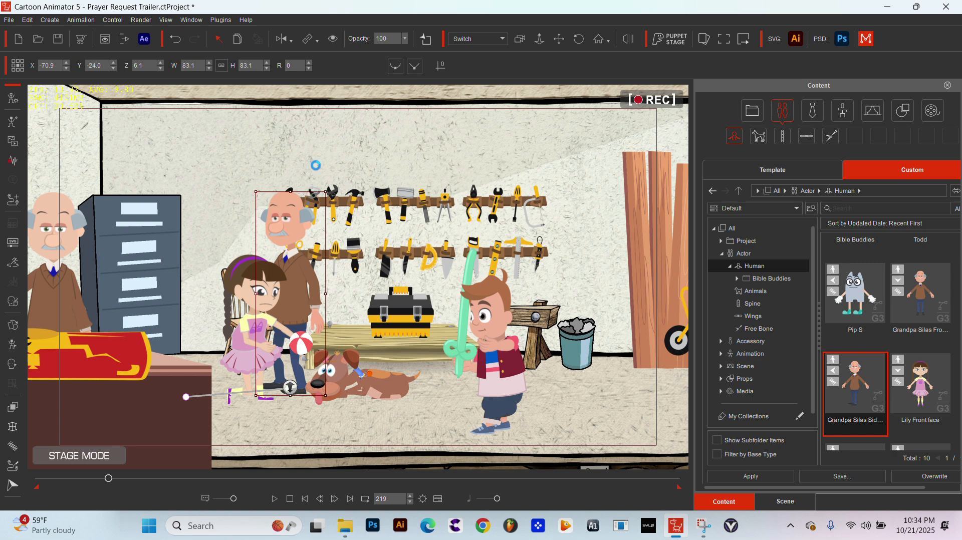
{"action": "left_click", "coordinate": [281, 43]}
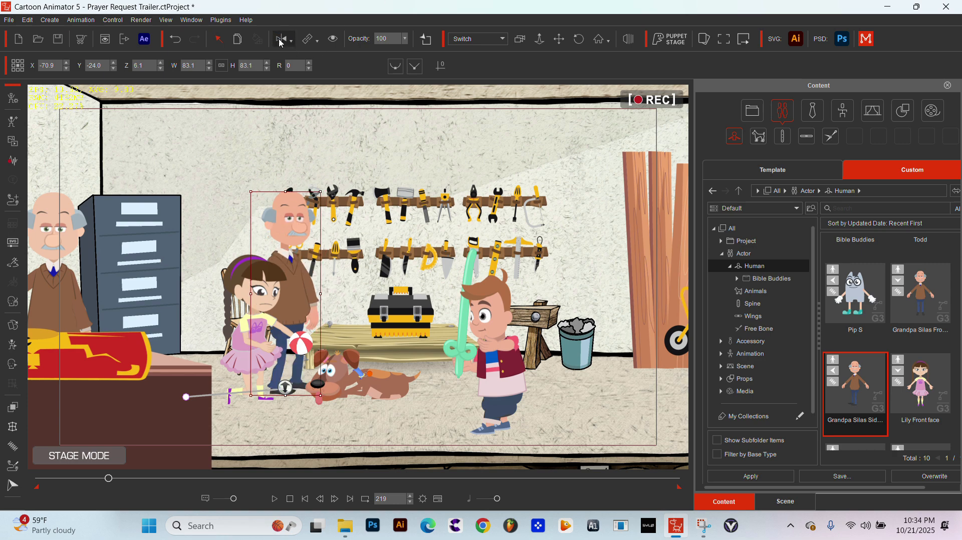
Try the Walk(1S) and Walk(2L) actions one after the other on the Grandpa Silas actor, starting at frame 219.
{"action": "right_click", "coordinate": [307, 310]}
{"action": "mouse_move", "coordinate": [406, 34]}
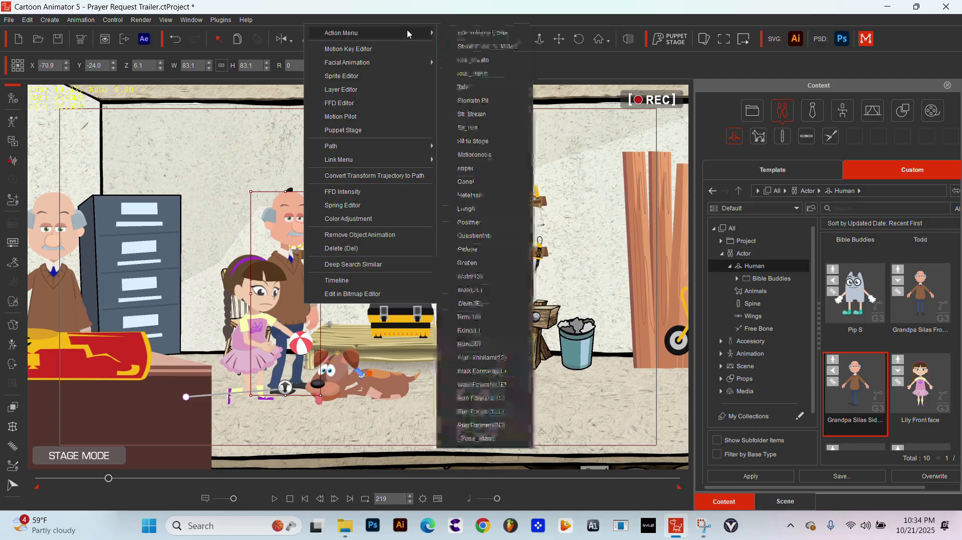
{"action": "left_click", "coordinate": [482, 277]}
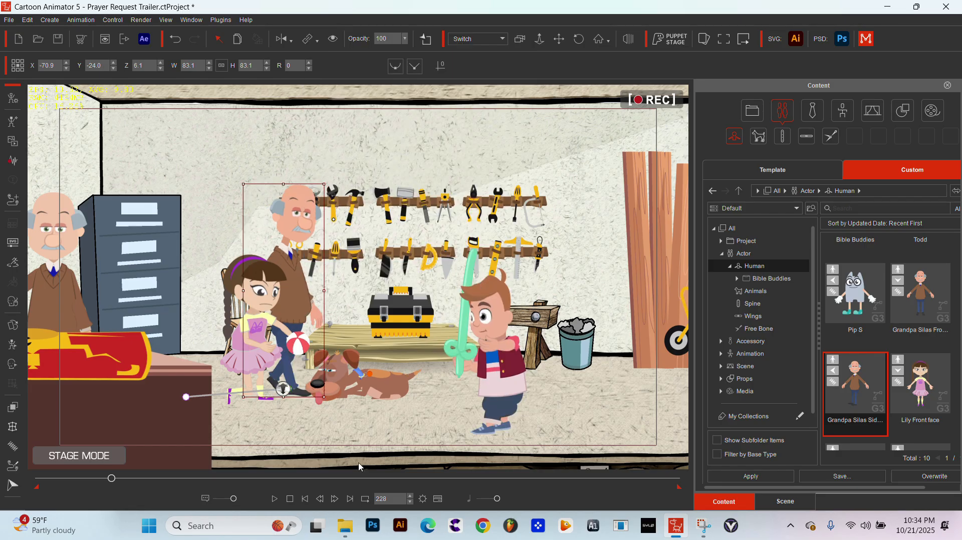
{"action": "right_click", "coordinate": [302, 276]}
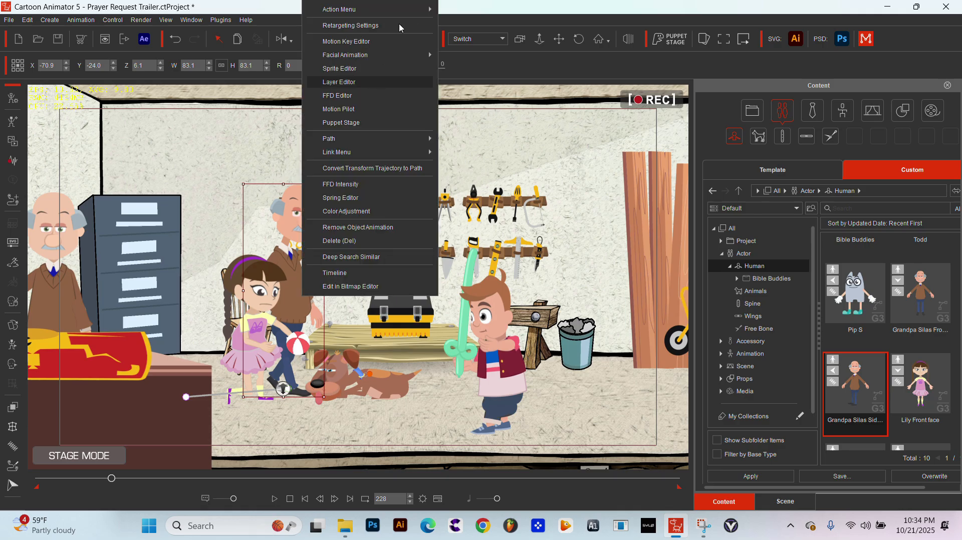
{"action": "mouse_move", "coordinate": [426, 10]}
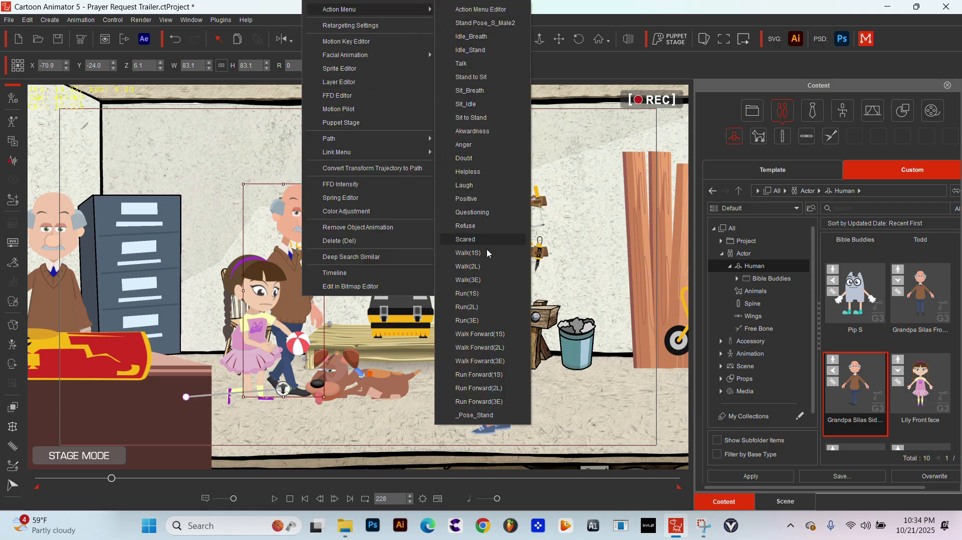
{"action": "left_click", "coordinate": [488, 266]}
Preview the walk, go to frame 233 and undo both walk actions on the Grandpa Silas actor.
{"action": "key", "text": "space"}
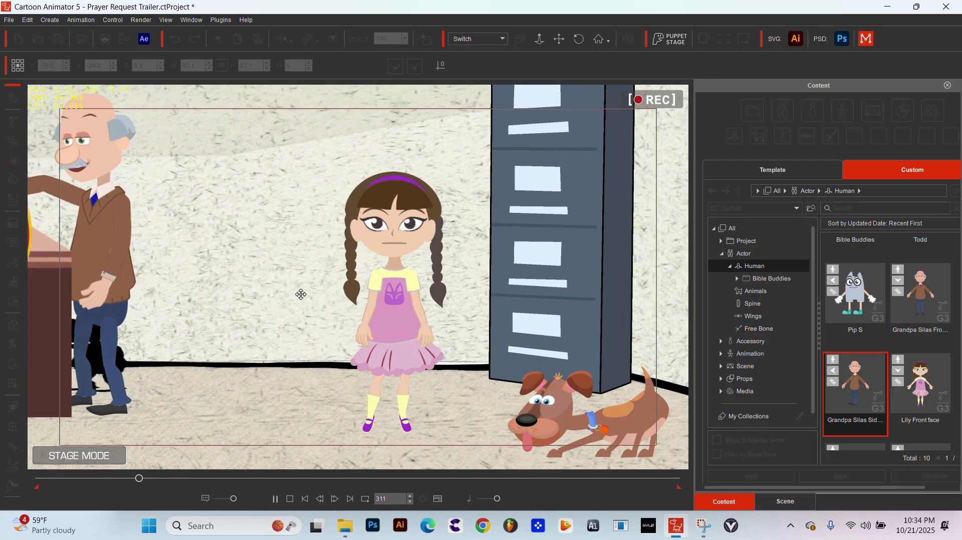
{"action": "key", "text": "space"}
{"action": "left_click_drag", "start_coordinate": [143, 482], "coordinate": [112, 480]}
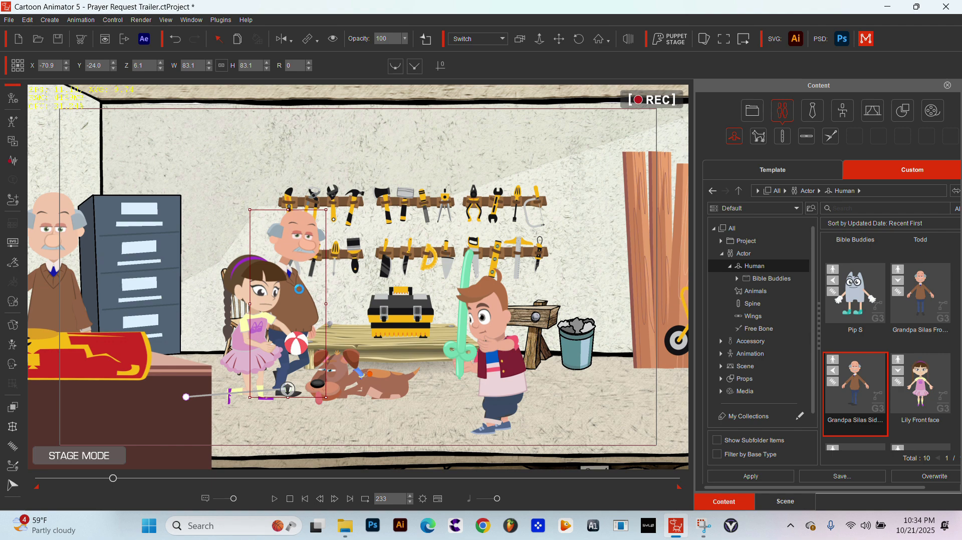
{"action": "key", "text": "ctrl+z"}
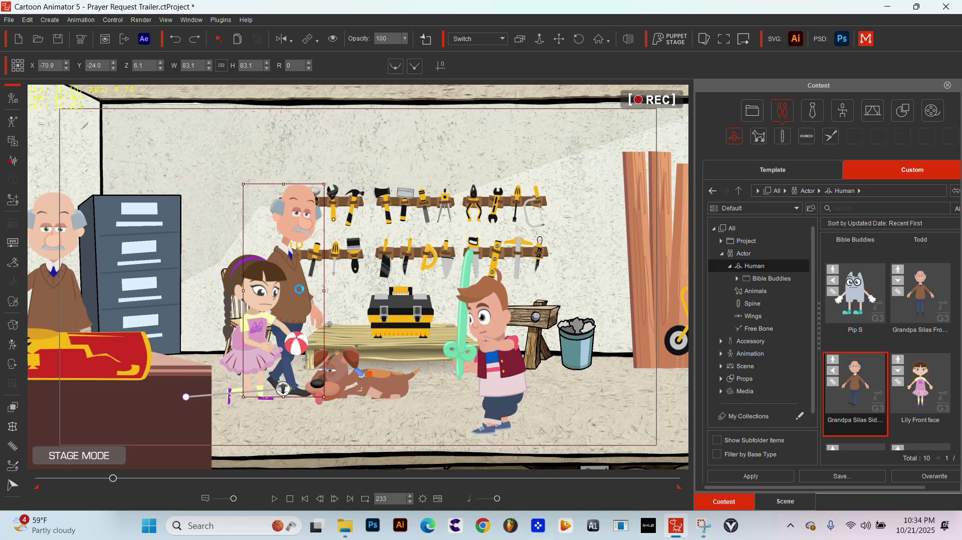
{"action": "key", "text": "ctrl+z"}
Move the Grandpa Silas actor behind the dog at frame 233 and select its arm's elbow bone in the 2D Motion Key Editor.
{"action": "left_click_drag", "start_coordinate": [298, 276], "coordinate": [388, 272]}
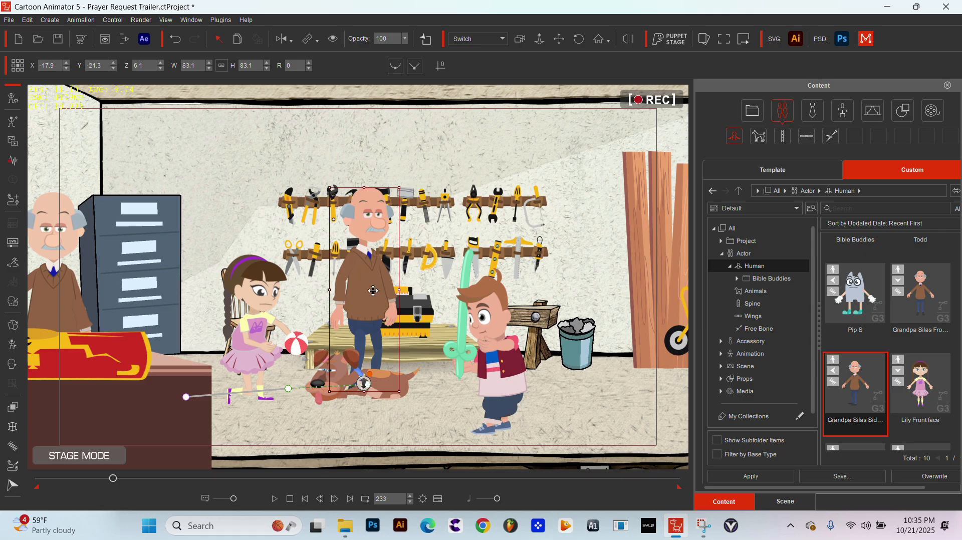
{"action": "double_click", "coordinate": [373, 291]}
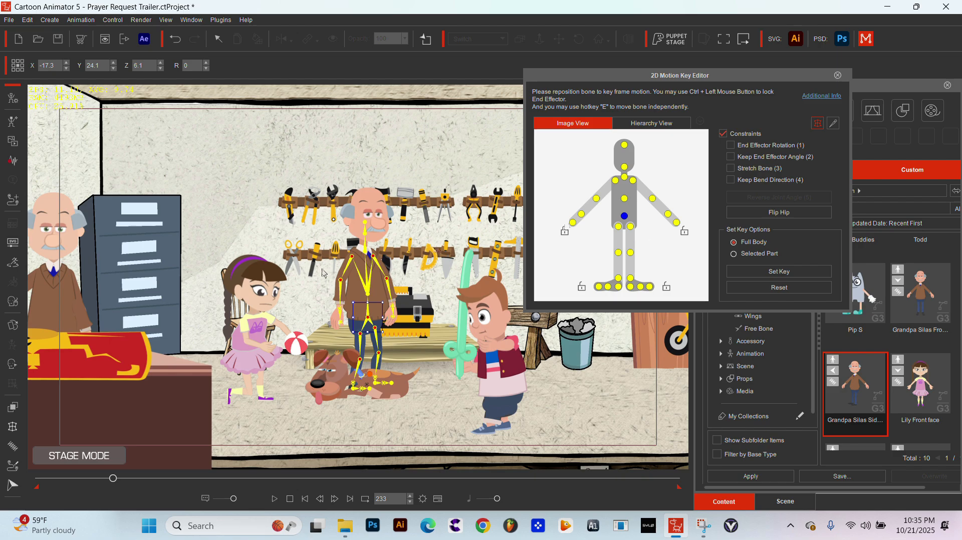
{"action": "left_click", "coordinate": [343, 285]}
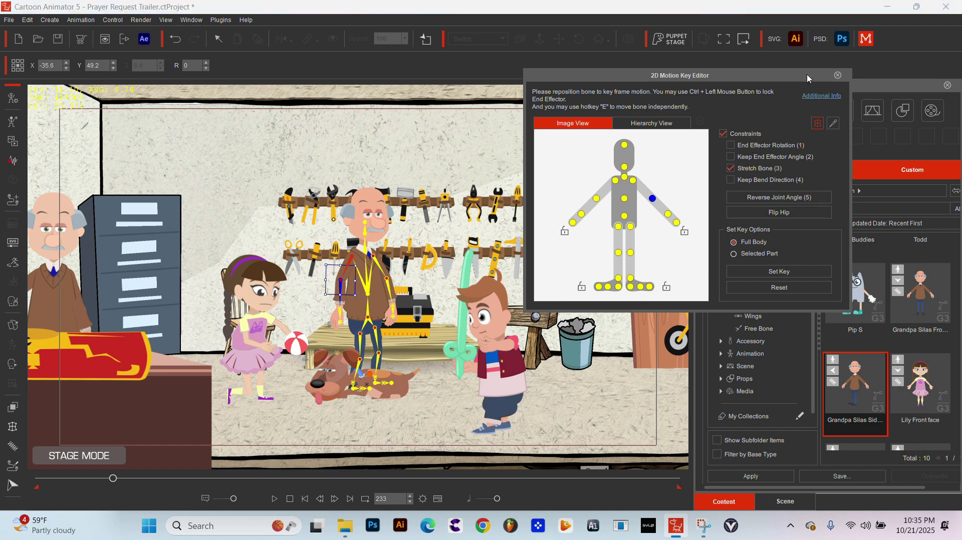
Swing Grandpa Silas's near forearm up toward the boy and move the actor closer to the boy, at about X 11.2, Y -19.3.
{"action": "left_click_drag", "start_coordinate": [807, 74], "coordinate": [879, 70]}
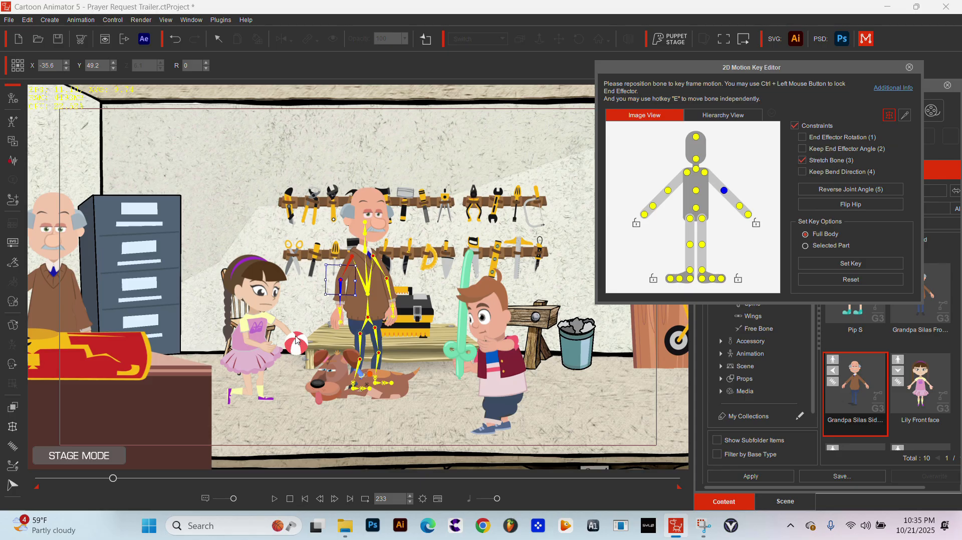
{"action": "left_click_drag", "start_coordinate": [362, 287], "coordinate": [411, 258]}
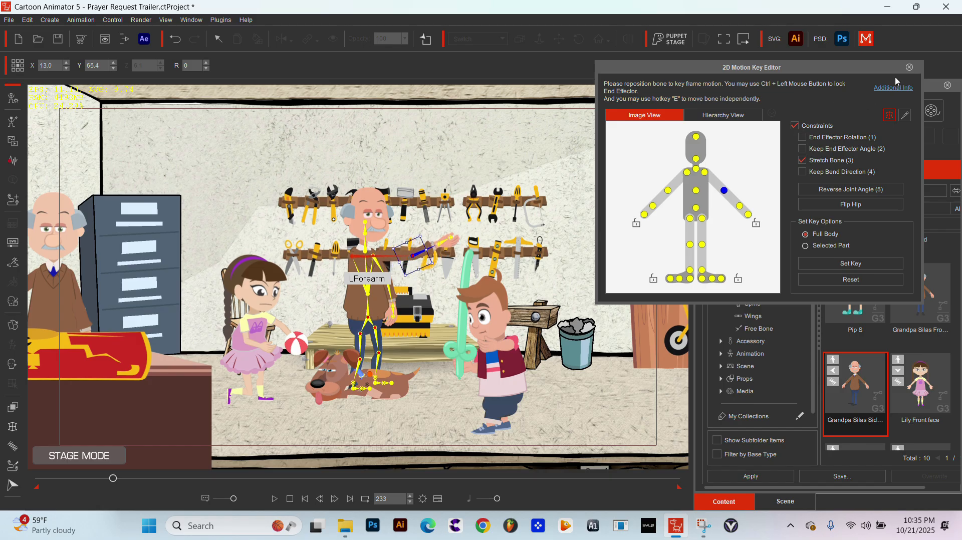
{"action": "left_click", "coordinate": [910, 67]}
{"action": "left_click", "coordinate": [383, 288]}
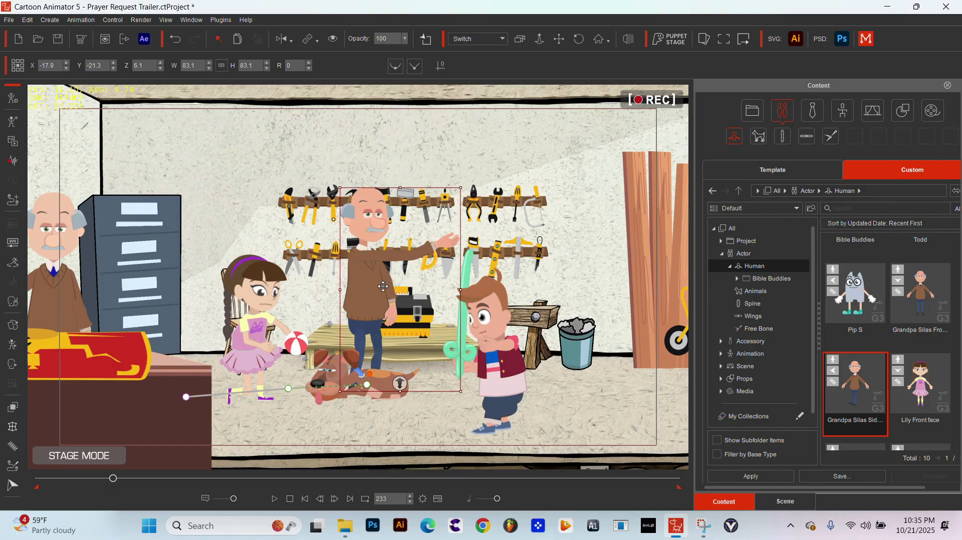
{"action": "left_click_drag", "start_coordinate": [383, 287], "coordinate": [413, 285]}
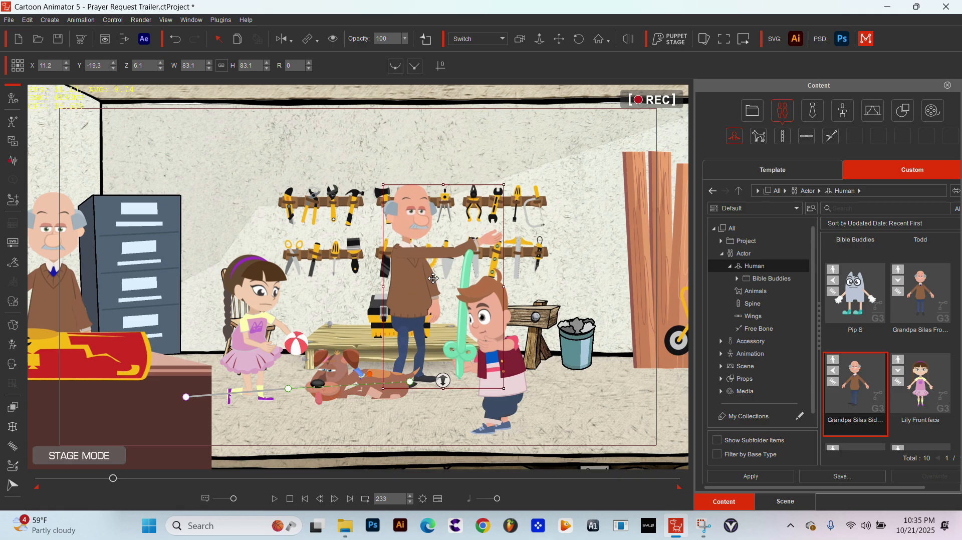
Raise Grandpa Silas's extended arm at the elbow in the 2D Motion Key Editor so the hand reaches the wrench on the wall.
{"action": "double_click", "coordinate": [432, 278]}
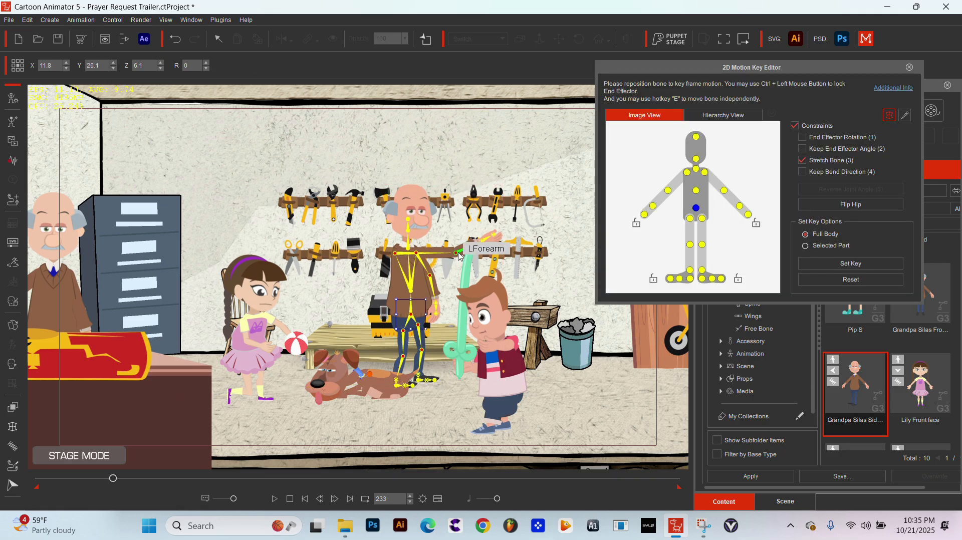
{"action": "left_click", "coordinate": [409, 260]}
{"action": "left_click_drag", "start_coordinate": [395, 256], "coordinate": [471, 252]}
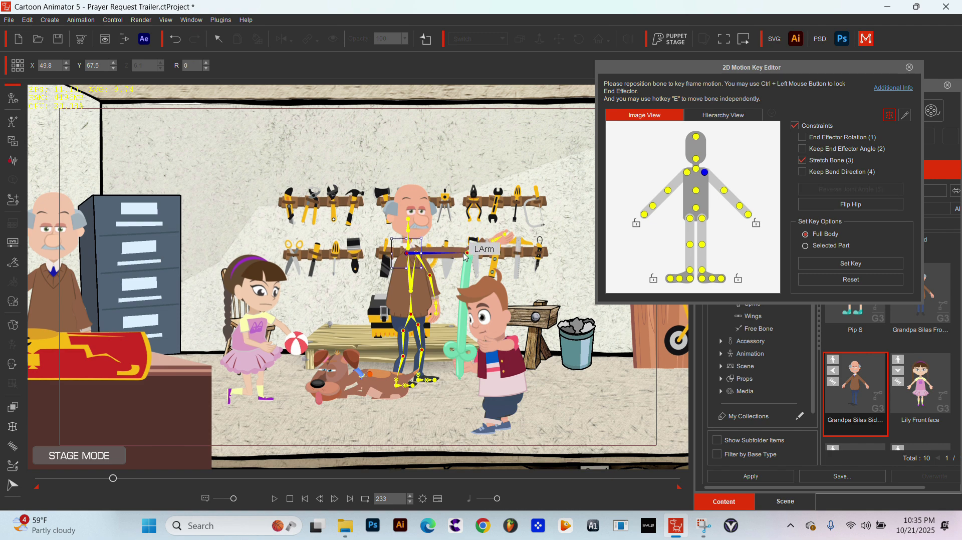
{"action": "left_click", "coordinate": [467, 251]}
{"action": "left_click_drag", "start_coordinate": [466, 250], "coordinate": [464, 229]}
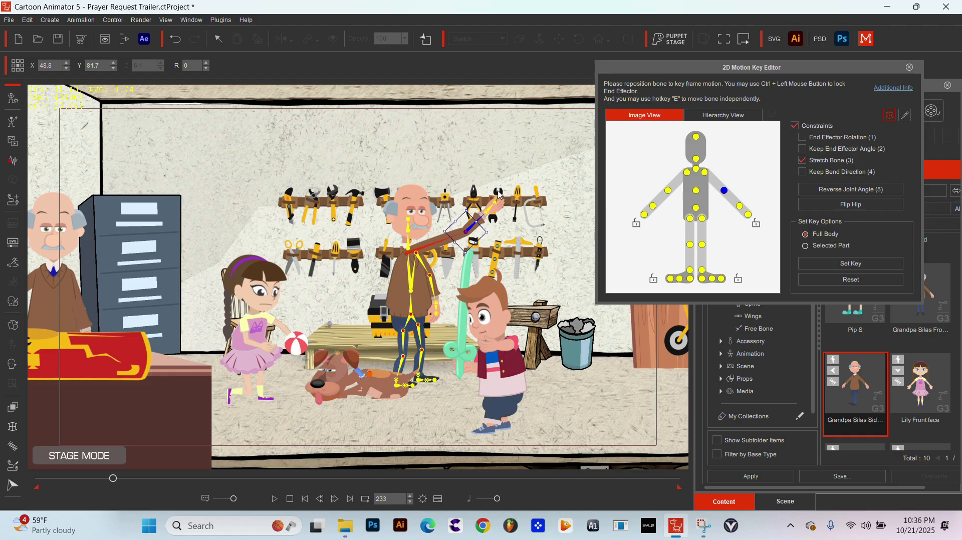
{"action": "left_click", "coordinate": [910, 67]}
{"action": "left_click", "coordinate": [671, 172]}
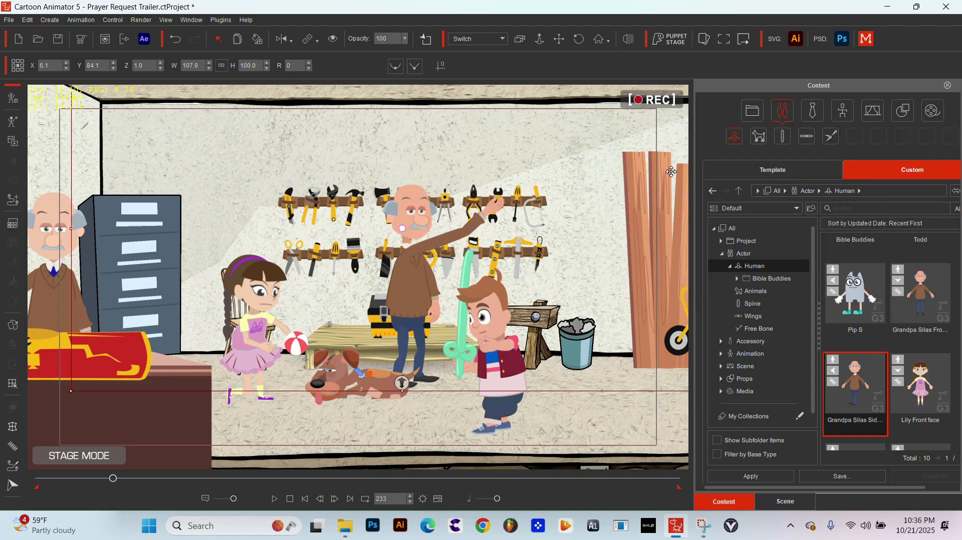
Select the wrench prop at the tool rack, try moving it up away from the hand and undo the move.
{"action": "left_click", "coordinate": [502, 191]}
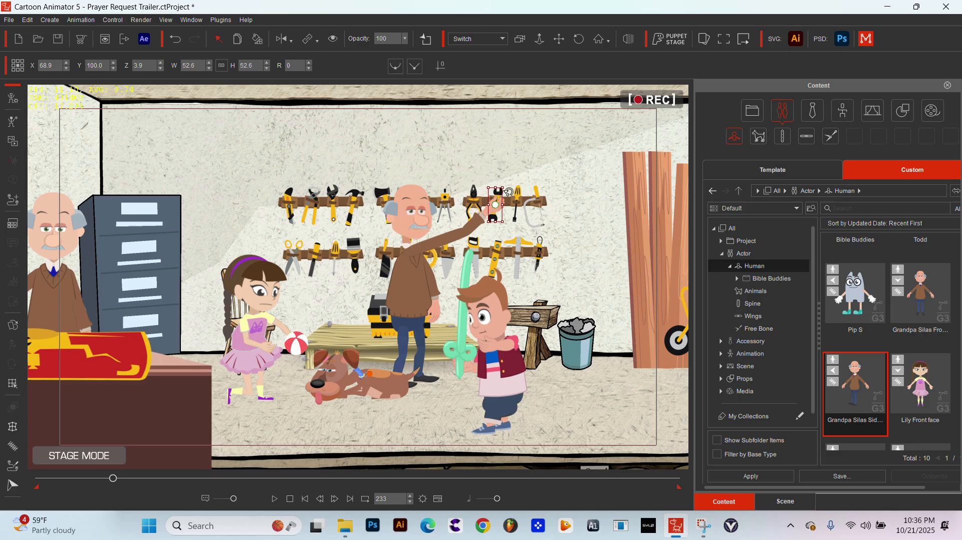
{"action": "left_click_drag", "start_coordinate": [496, 192], "coordinate": [529, 158]}
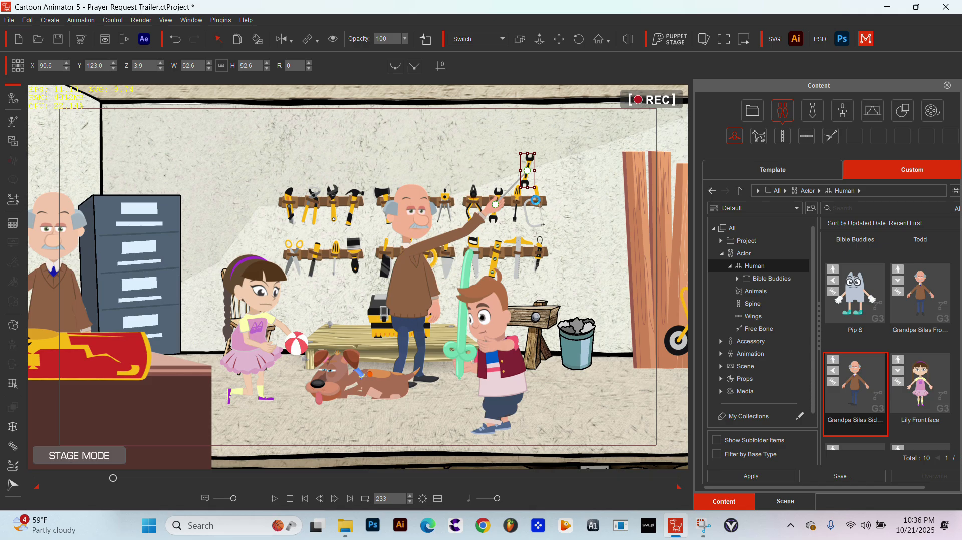
{"action": "key", "text": "ctrl+z"}
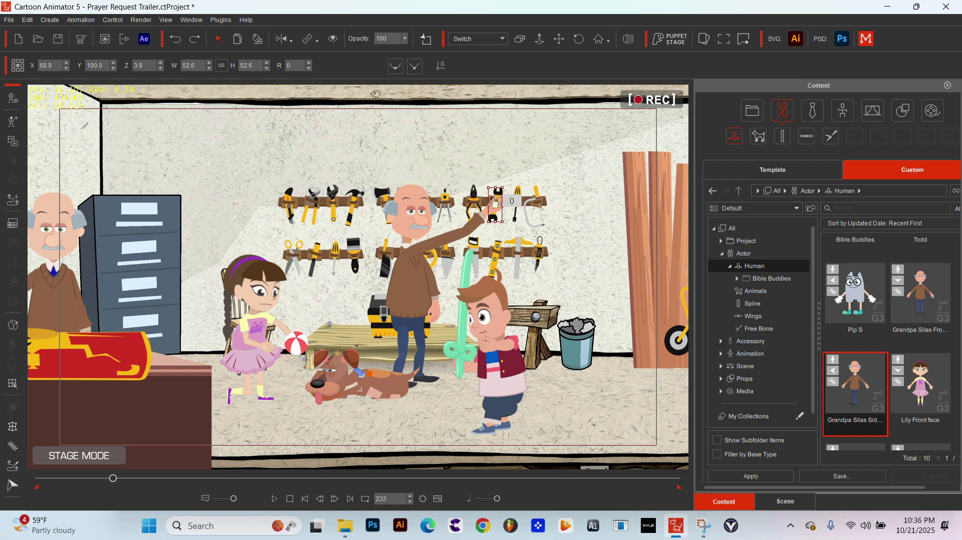
Attach the wrench prop to Grandpa Silas's raised hand bone.
{"action": "left_click", "coordinate": [307, 45]}
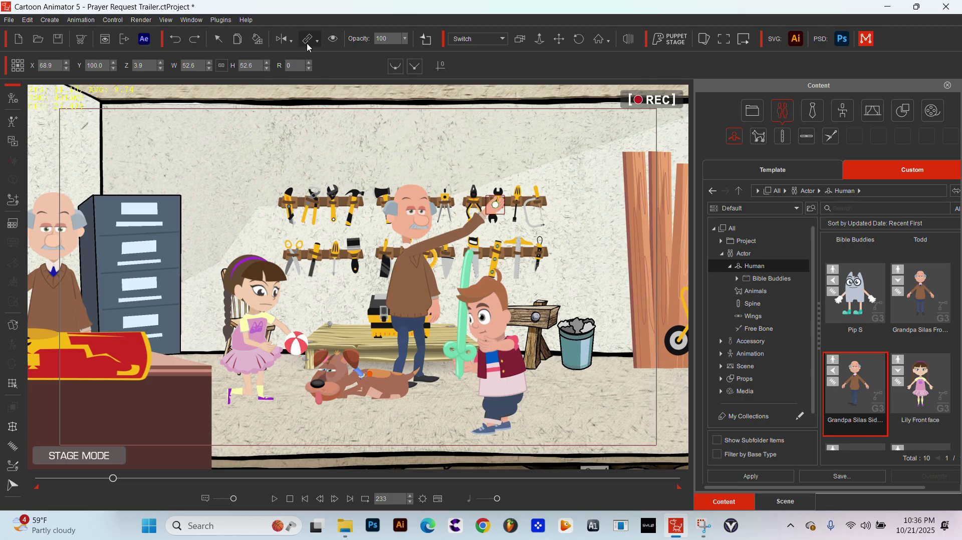
{"action": "left_click", "coordinate": [496, 206]}
{"action": "left_click", "coordinate": [497, 204]}
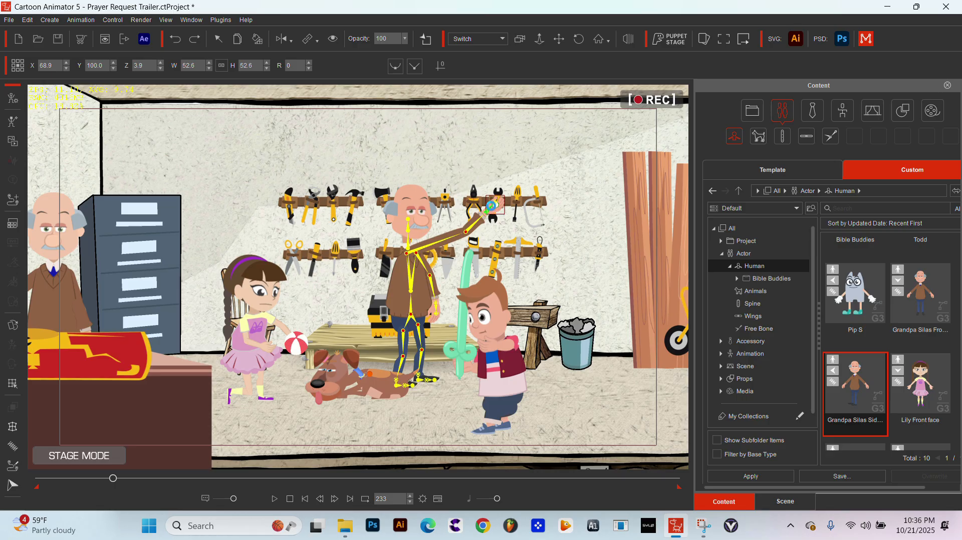
{"action": "left_click", "coordinate": [493, 209]}
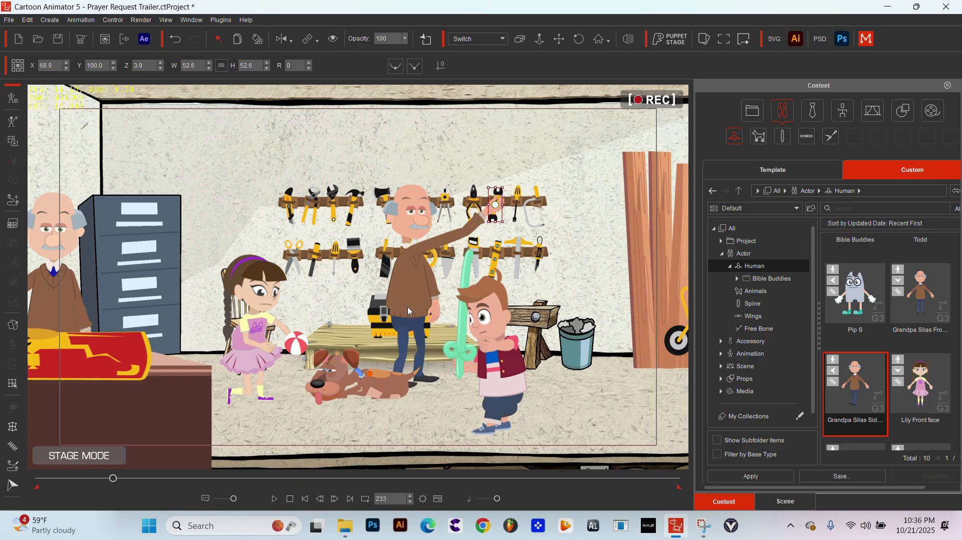
Advance to frame 235 and reset Grandpa Silas's pose in the 2D Motion Key Editor.
{"action": "left_click", "coordinate": [335, 499]}
{"action": "left_click", "coordinate": [335, 499]}
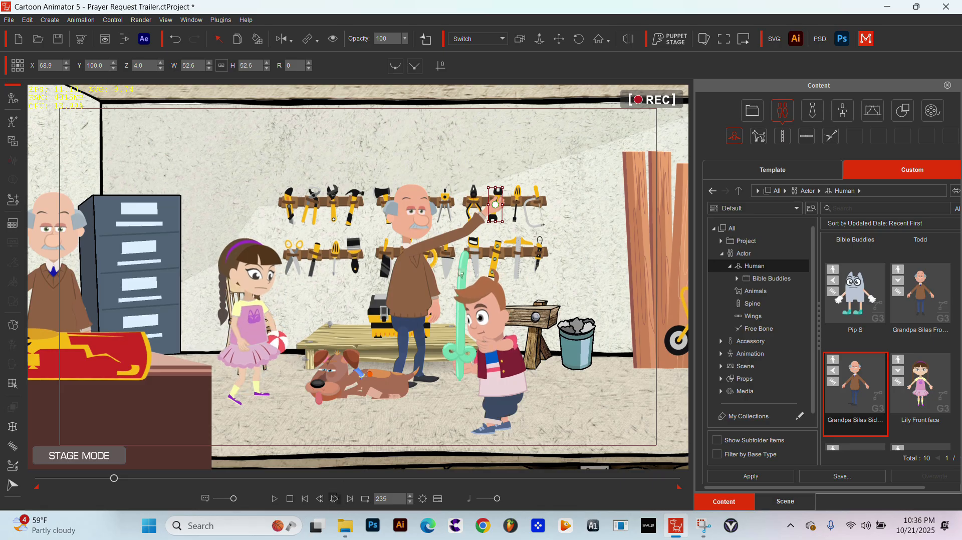
{"action": "left_click", "coordinate": [429, 282]}
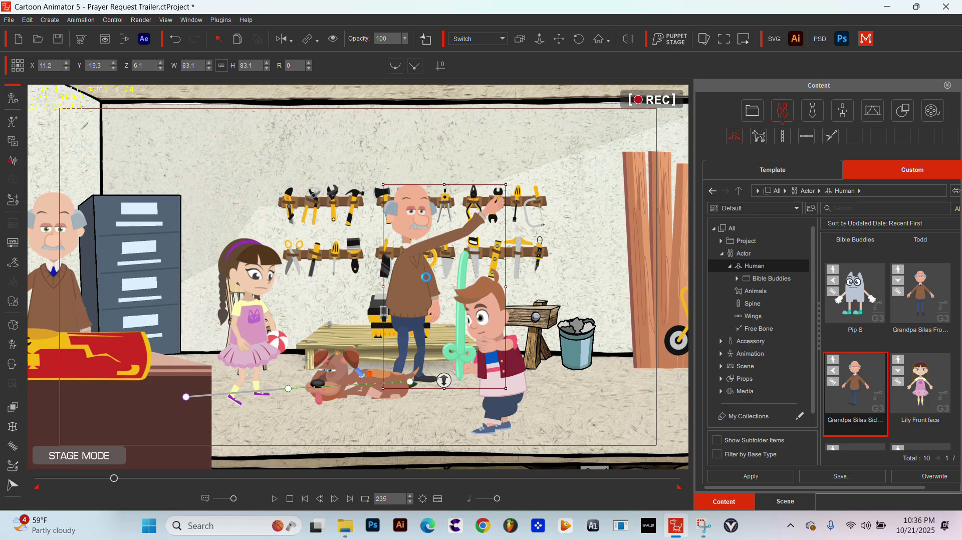
{"action": "double_click", "coordinate": [425, 277]}
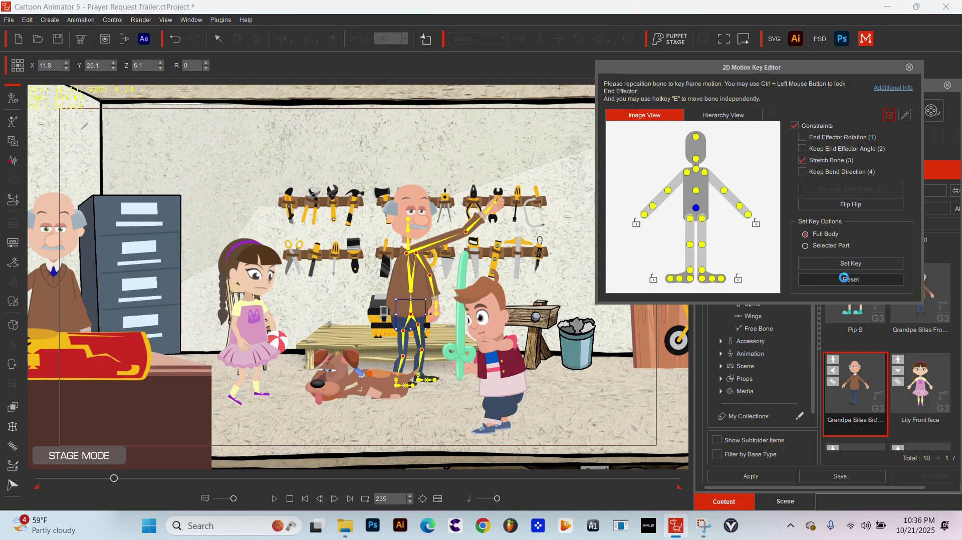
{"action": "left_click", "coordinate": [846, 280]}
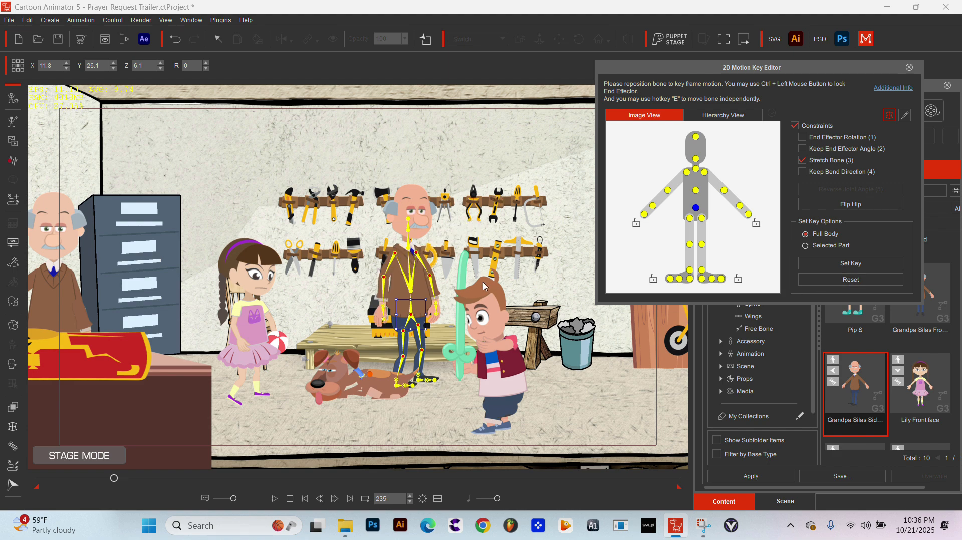
Bend Grandpa Silas's wrench arm up at the elbow so the wrench is held in front of his chest at frame 235.
{"action": "left_click", "coordinate": [668, 191]}
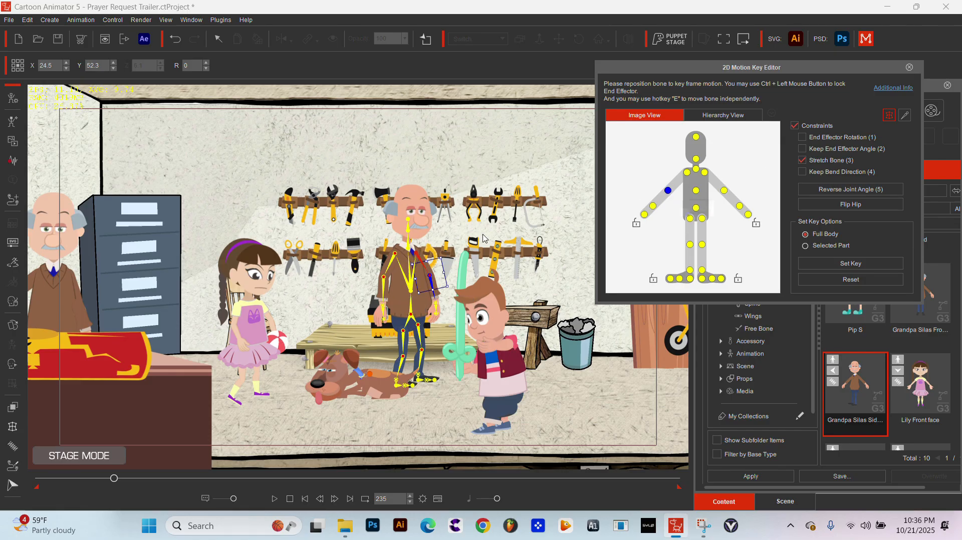
{"action": "left_click", "coordinate": [725, 190]}
{"action": "left_click_drag", "start_coordinate": [386, 277], "coordinate": [409, 255]}
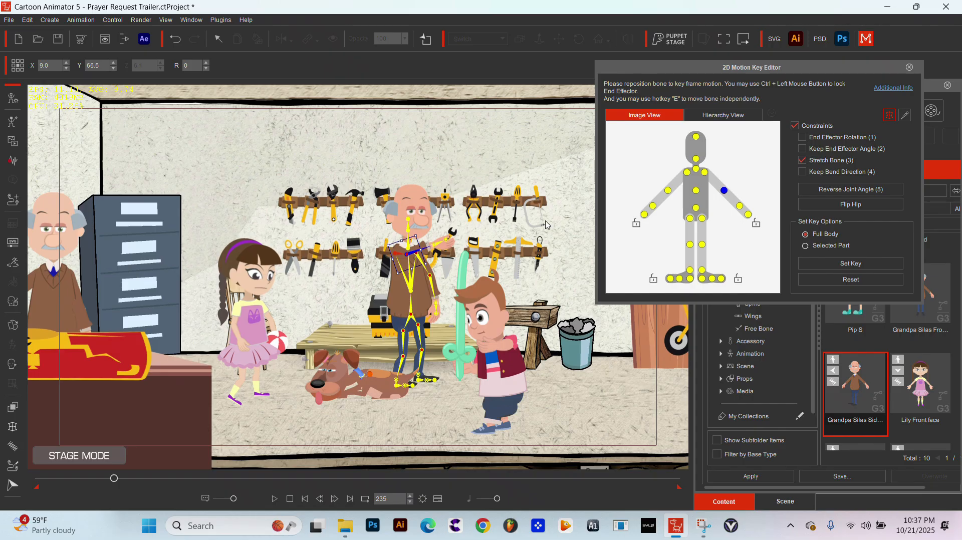
{"action": "left_click_drag", "start_coordinate": [767, 74], "coordinate": [631, 308]}
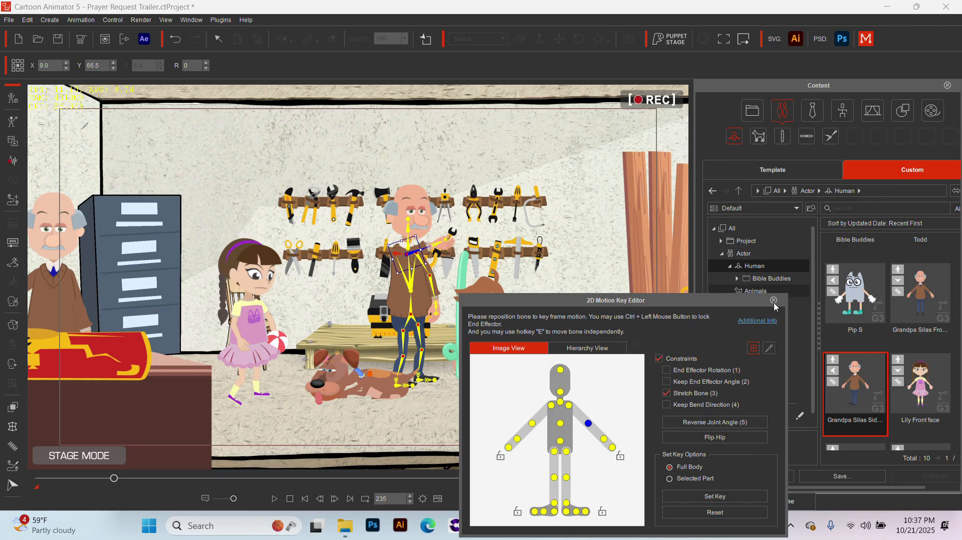
{"action": "left_click", "coordinate": [774, 301]}
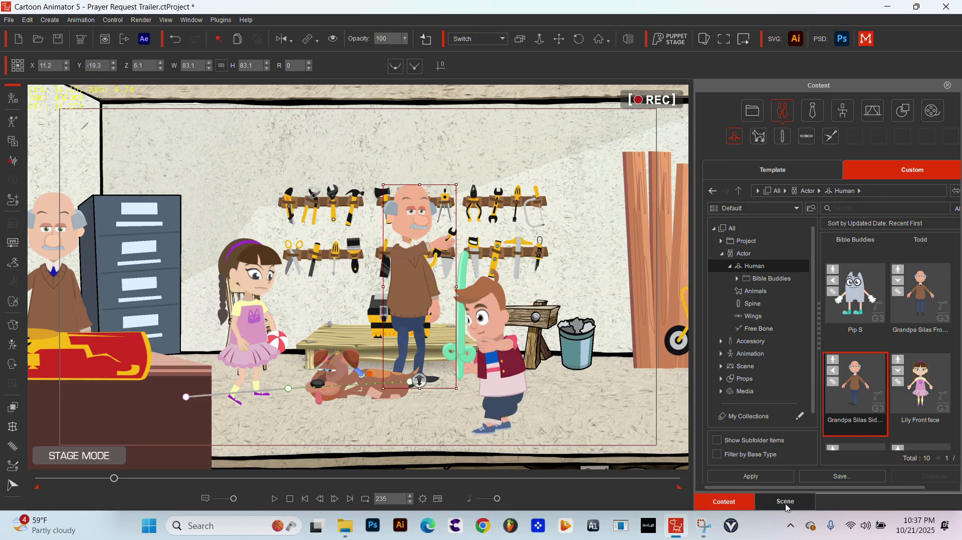
Select the first Wrench Sprite prop in the scene list and move it into view above the red toolbox, at about X -180.3, Y 21.0.
{"action": "left_click", "coordinate": [786, 502]}
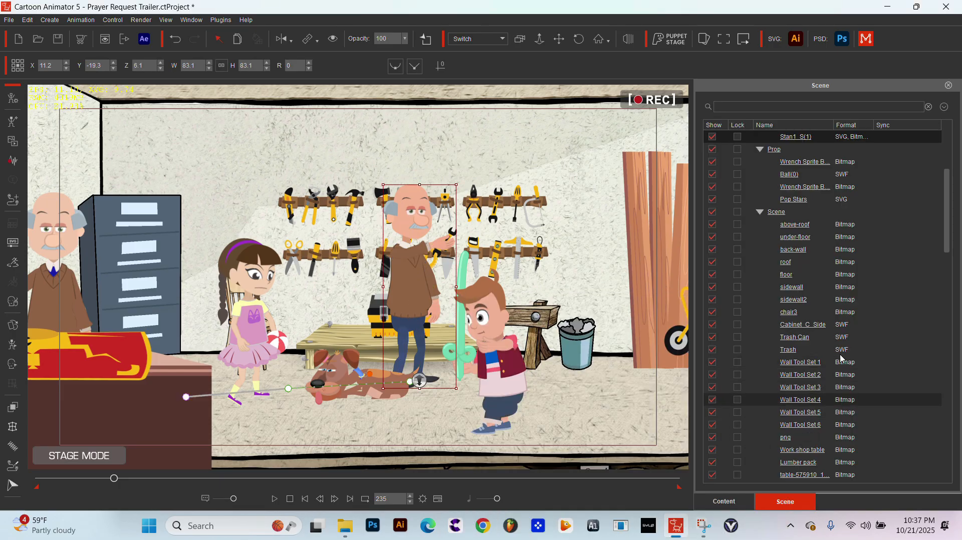
{"action": "left_click", "coordinate": [840, 161]}
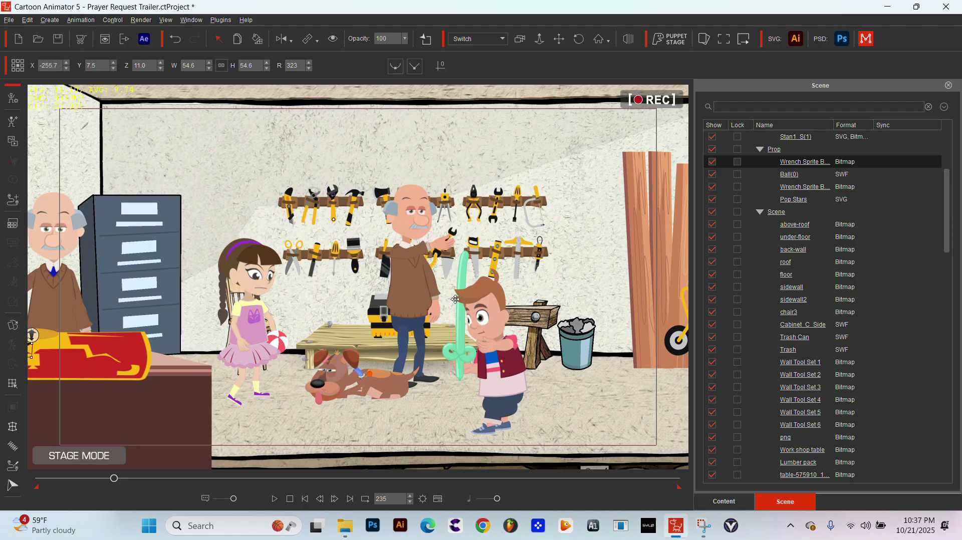
{"action": "left_click", "coordinate": [286, 273]}
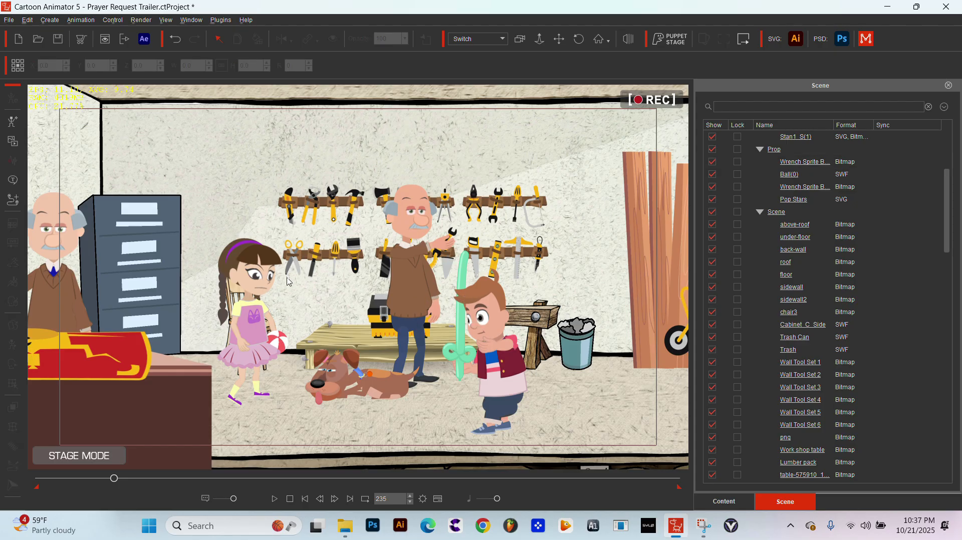
{"action": "left_click", "coordinate": [429, 315]}
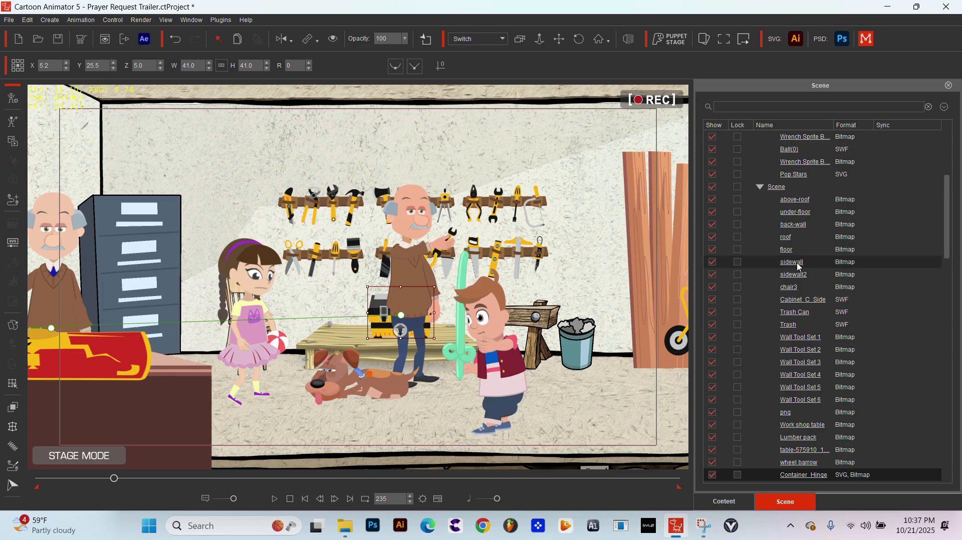
{"action": "left_click", "coordinate": [836, 143]}
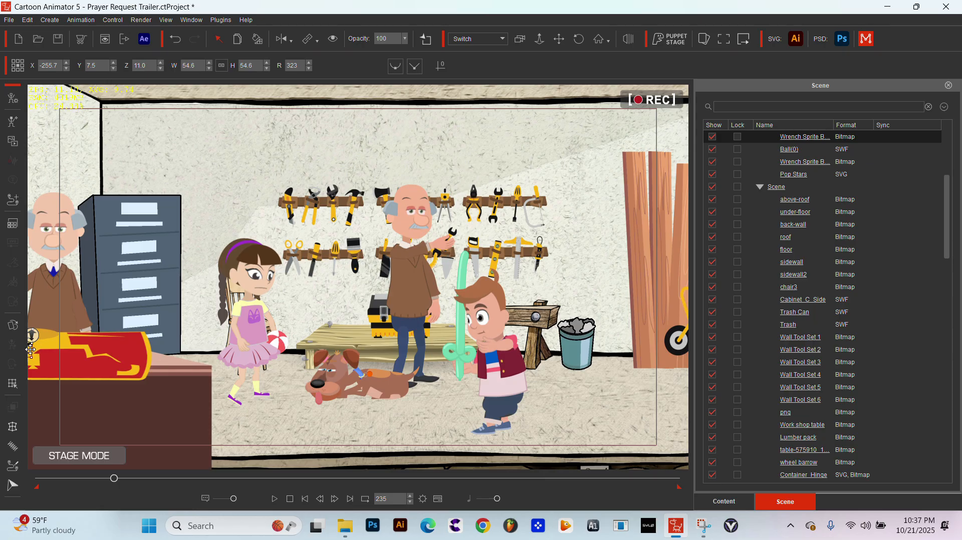
{"action": "left_click_drag", "start_coordinate": [30, 349], "coordinate": [147, 327]}
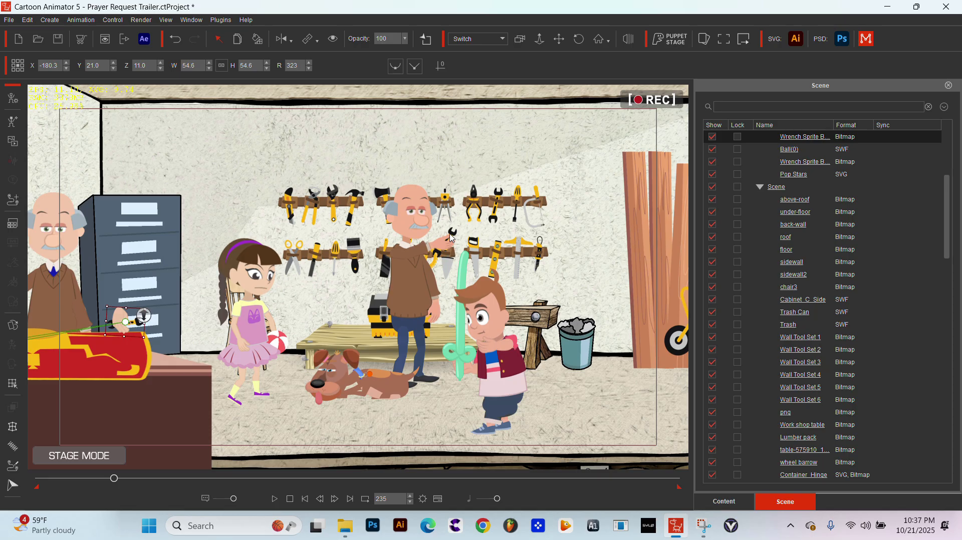
Try moving the Wrench(0) prop from Grandpa Silas's hand out past the tool rack and undo the move.
{"action": "key", "text": "ctrl+v"}
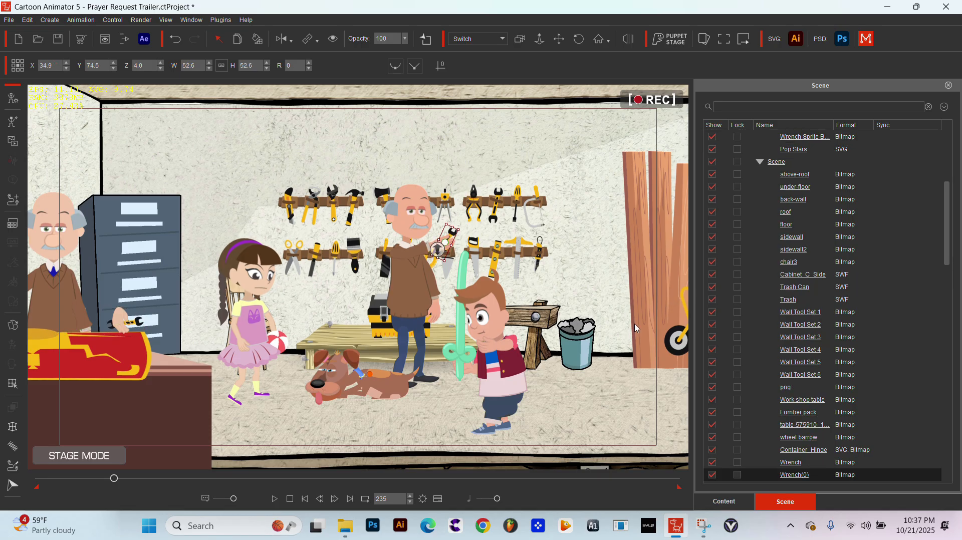
{"action": "left_click_drag", "start_coordinate": [447, 230], "coordinate": [563, 211]}
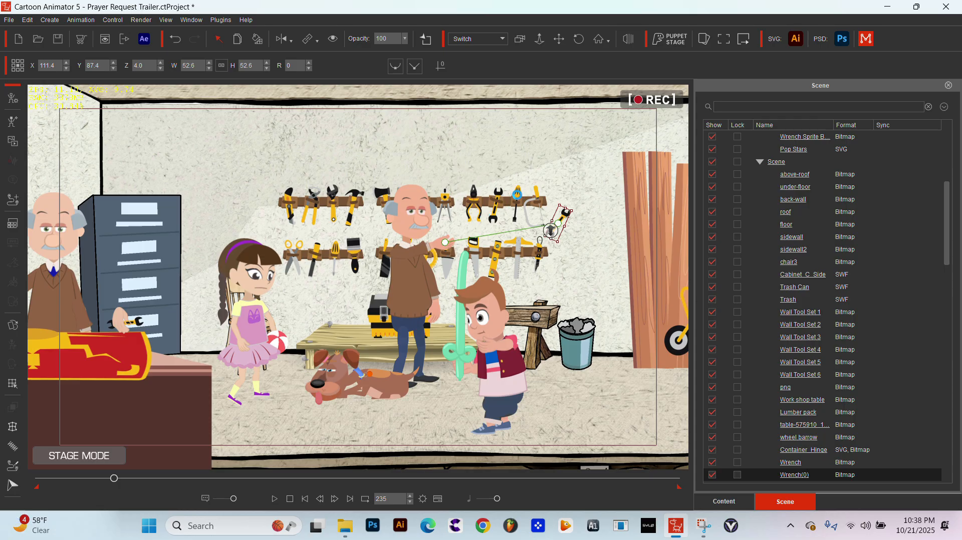
{"action": "key", "text": "ctrl+z"}
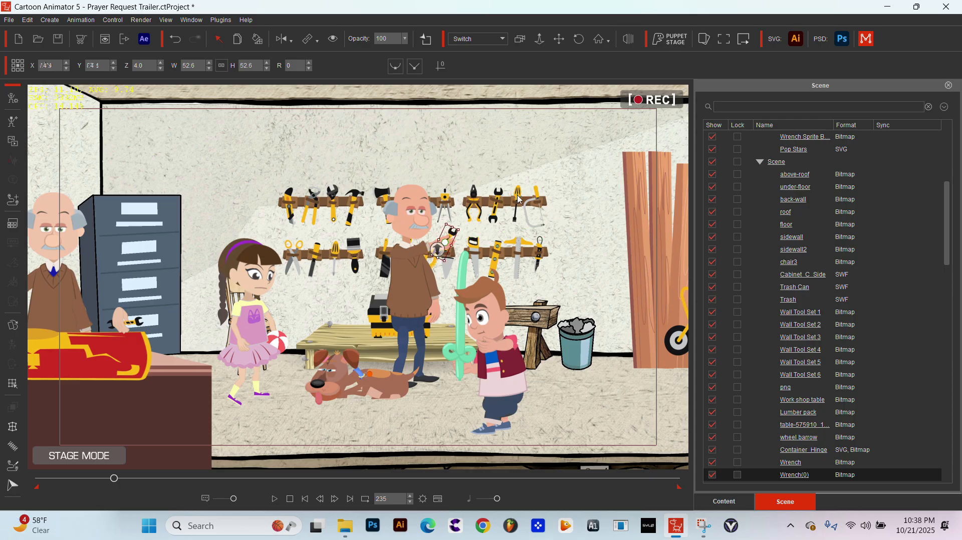
Switch the Wall Tool Set 4 rack to its sprite without the wrench at frame 235, toggling once to the original for comparison.
{"action": "left_click", "coordinate": [499, 204]}
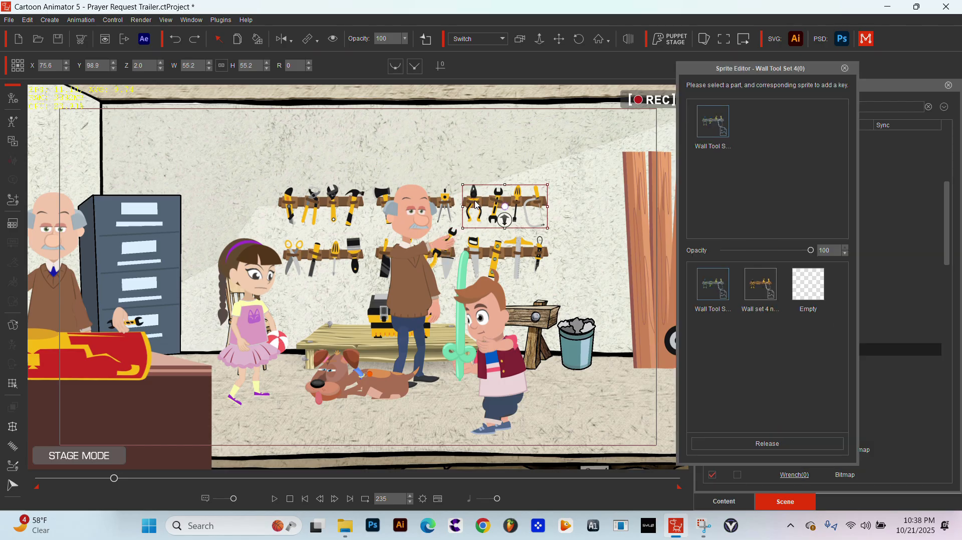
{"action": "double_click", "coordinate": [478, 206]}
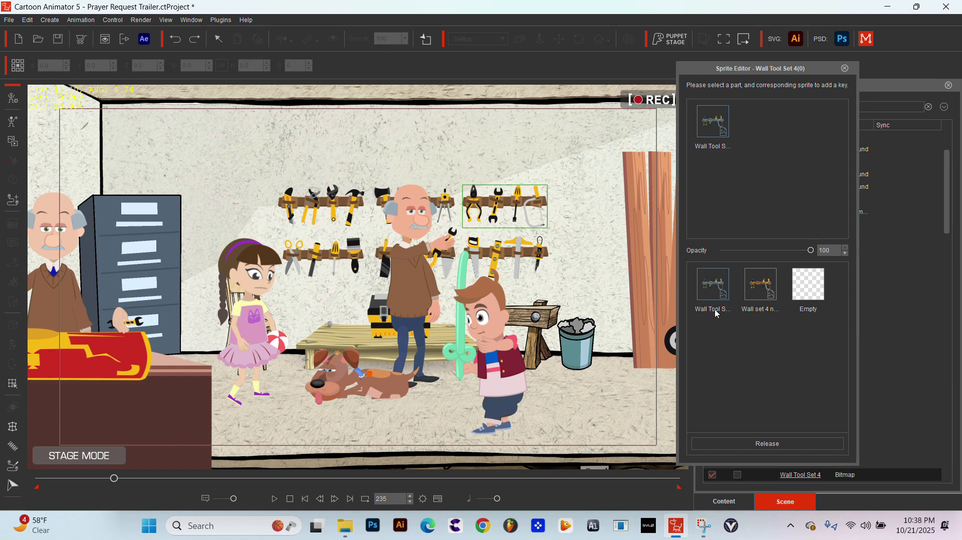
{"action": "left_click", "coordinate": [765, 294]}
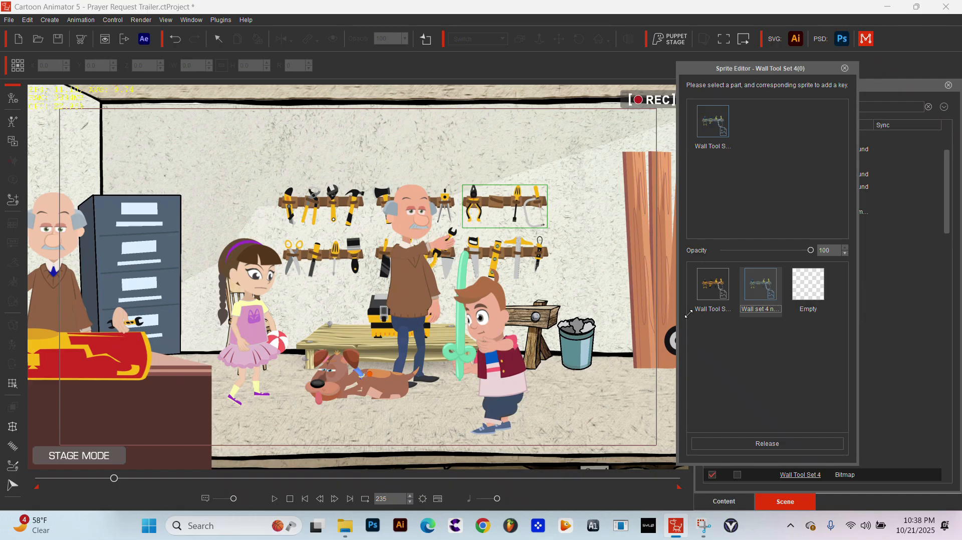
{"action": "left_click", "coordinate": [707, 296]}
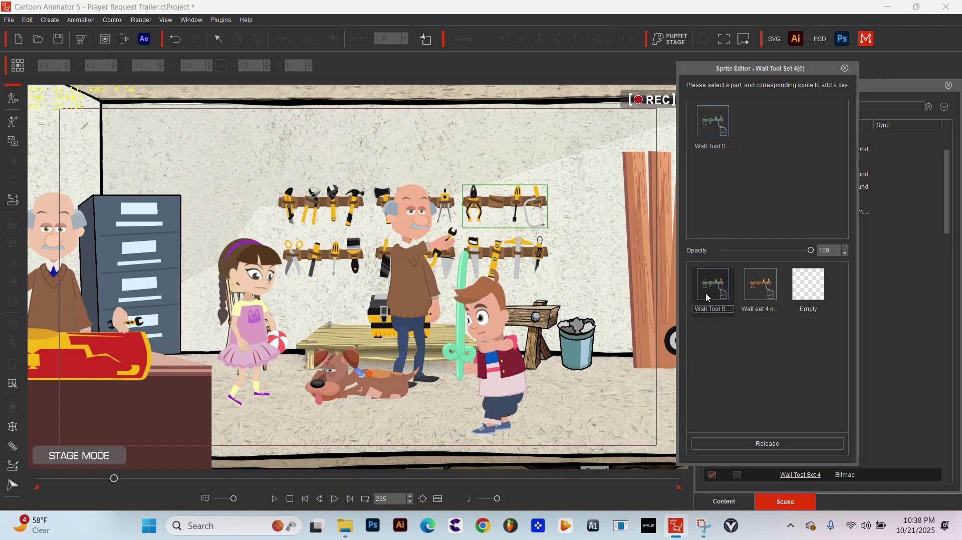
{"action": "left_click", "coordinate": [761, 282]}
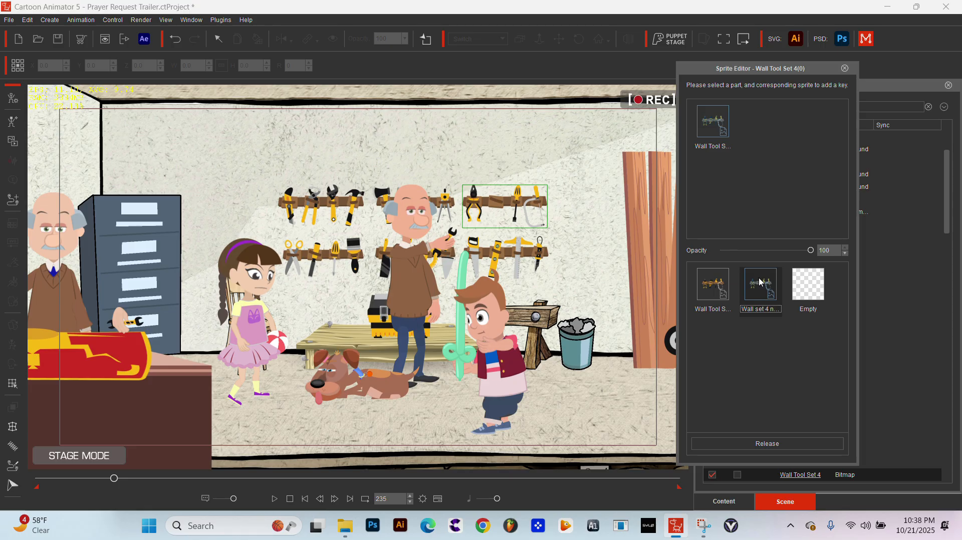
{"action": "left_click", "coordinate": [846, 69]}
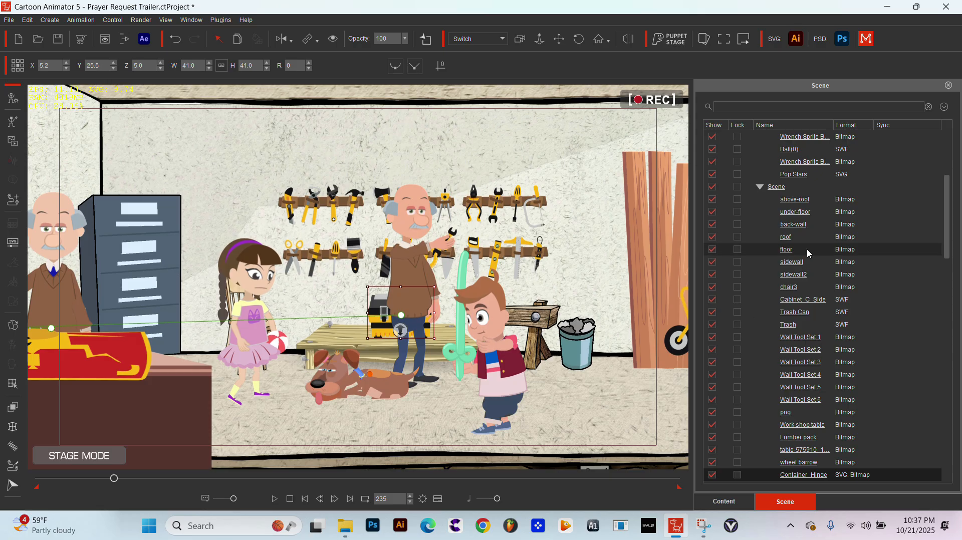
Select the first Wrench Sprite prop and move it from behind the red toolbox to about X -180.3, Y 21.0.
{"action": "left_click", "coordinate": [837, 141]}
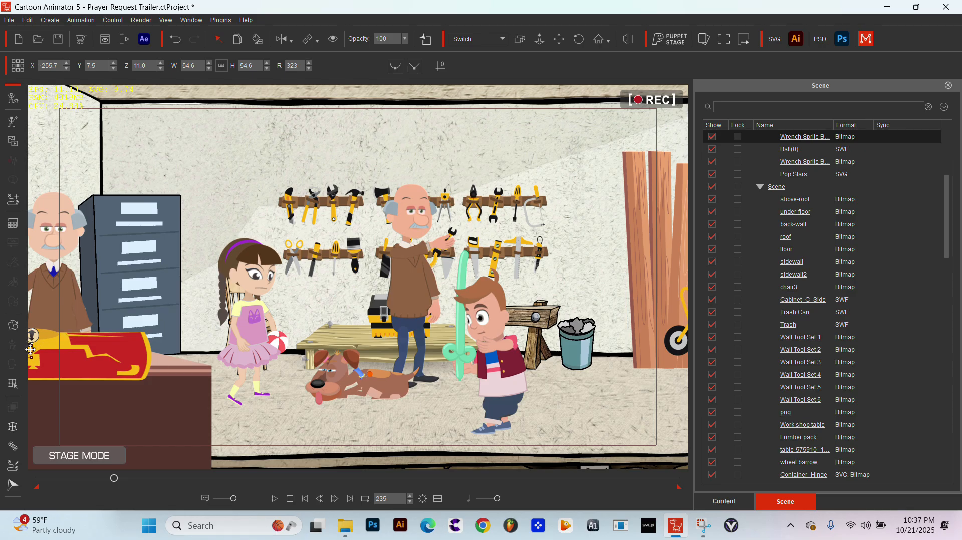
{"action": "left_click_drag", "start_coordinate": [31, 349], "coordinate": [146, 328]}
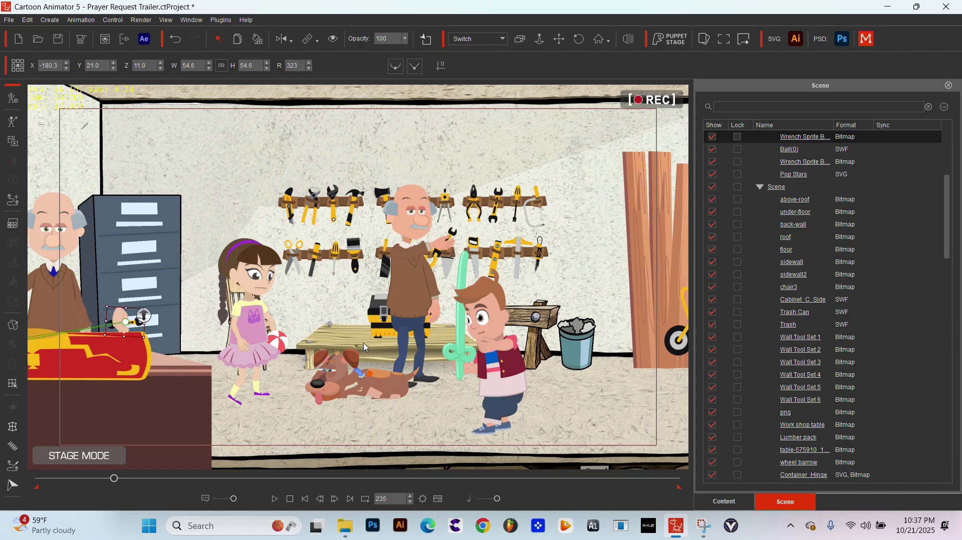
Try moving the Wrench(0) prop from Grandpa Silas's hand to about X 111.4, Y 87.4 beside the tool rack, and undo the move.
{"action": "left_click", "coordinate": [452, 238]}
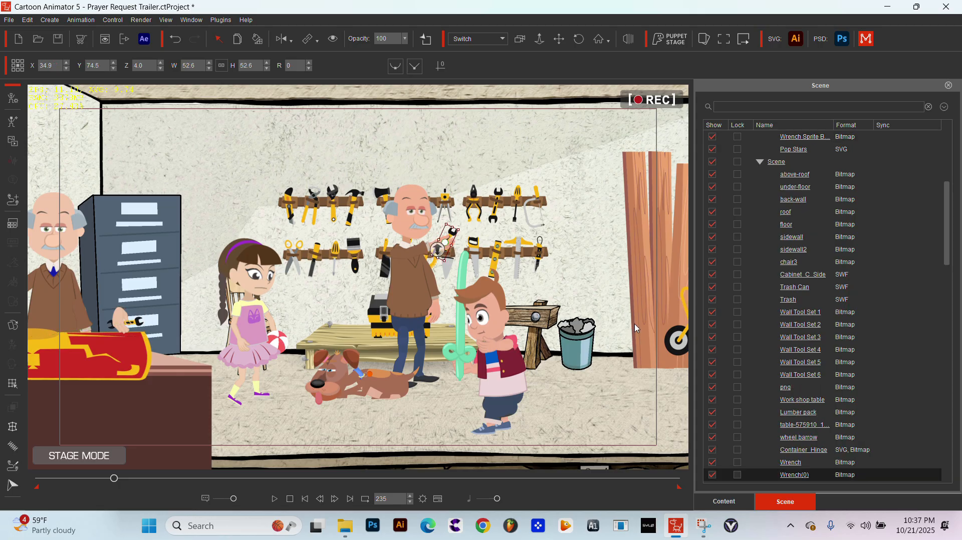
{"action": "left_click_drag", "start_coordinate": [447, 229], "coordinate": [564, 211]}
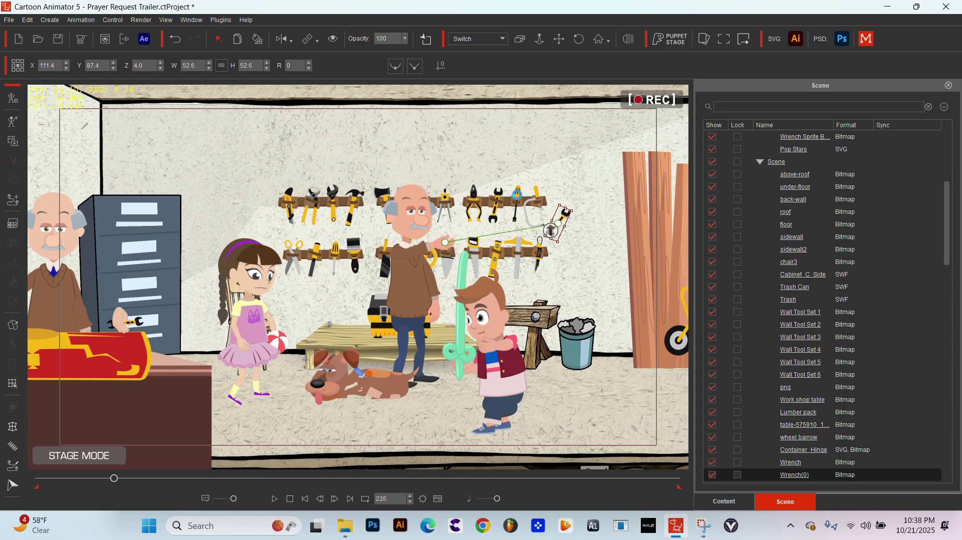
{"action": "key", "text": "ctrl+z"}
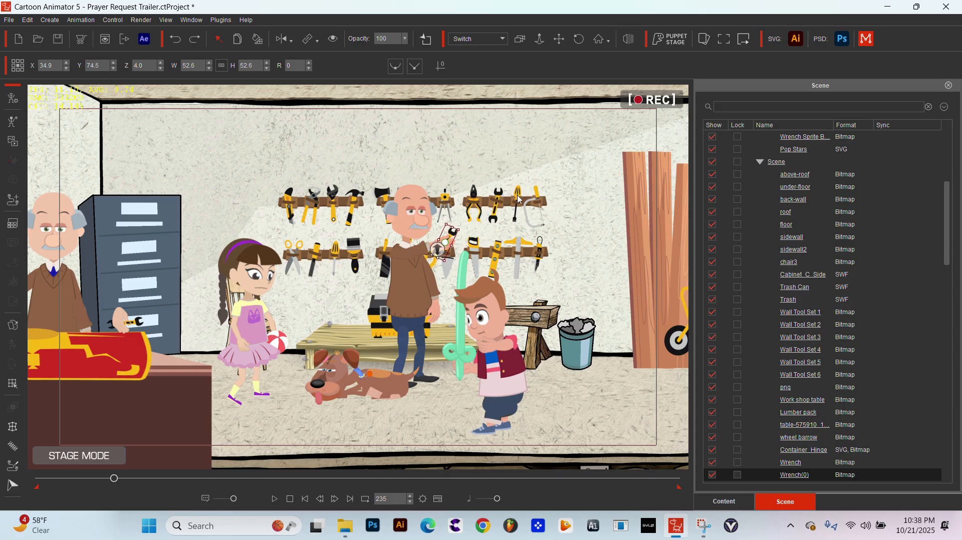
In the Sprite Editor, compare Wall Tool Set 4's two rack sprites and keep the one missing the wrench at frame 235.
{"action": "left_click", "coordinate": [499, 203]}
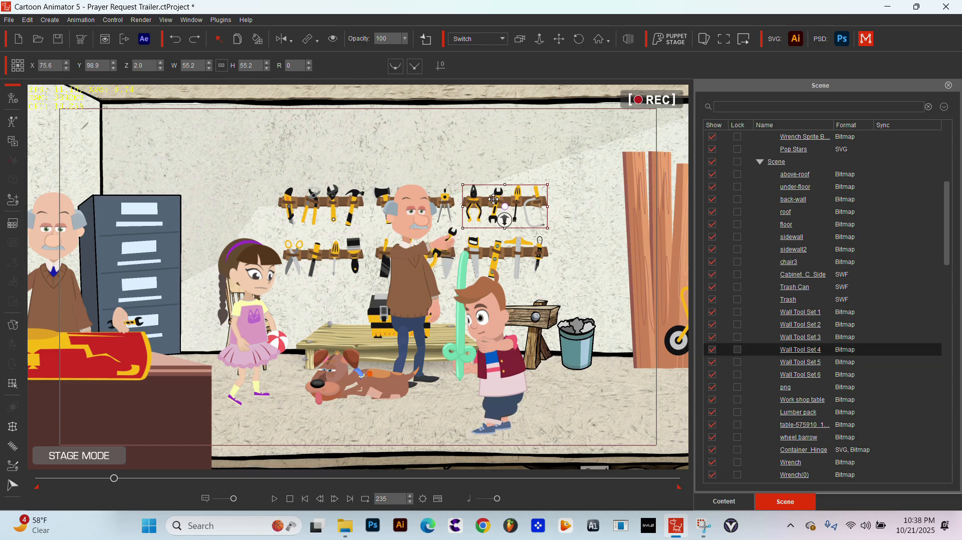
{"action": "double_click", "coordinate": [477, 206]}
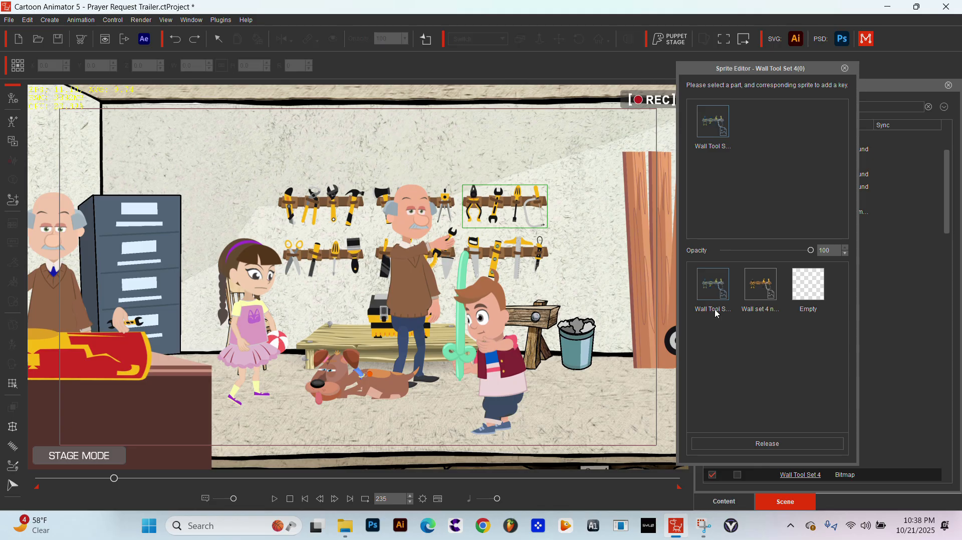
{"action": "left_click", "coordinate": [765, 294]}
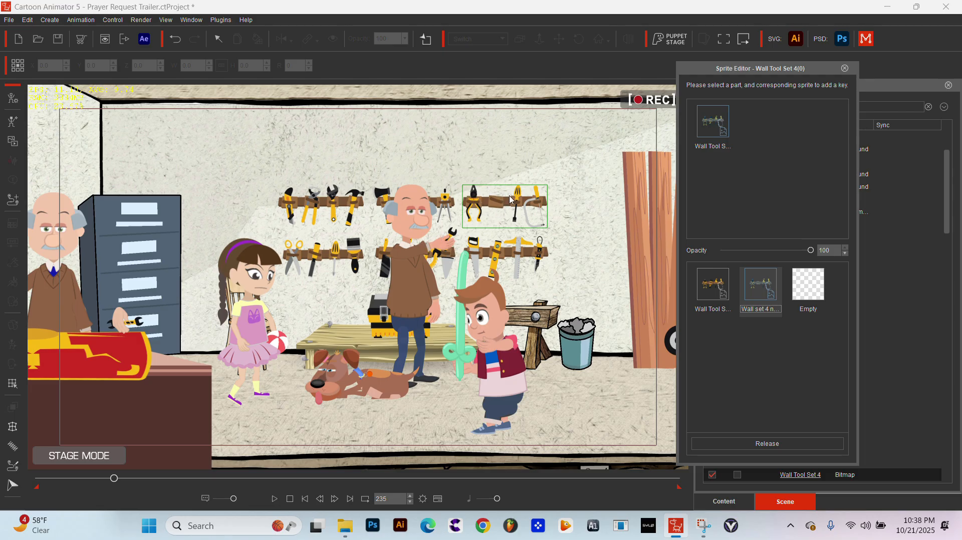
{"action": "left_click", "coordinate": [709, 295]}
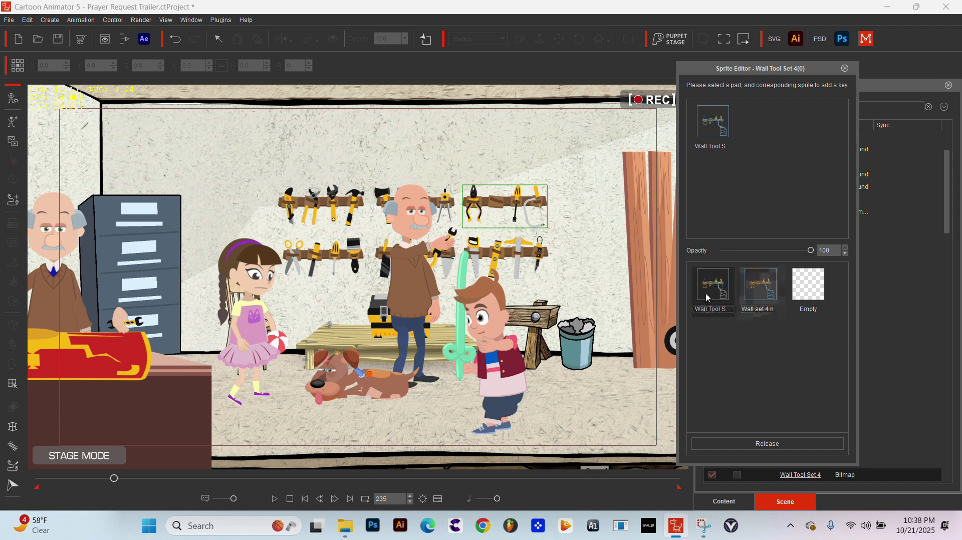
{"action": "left_click", "coordinate": [761, 283]}
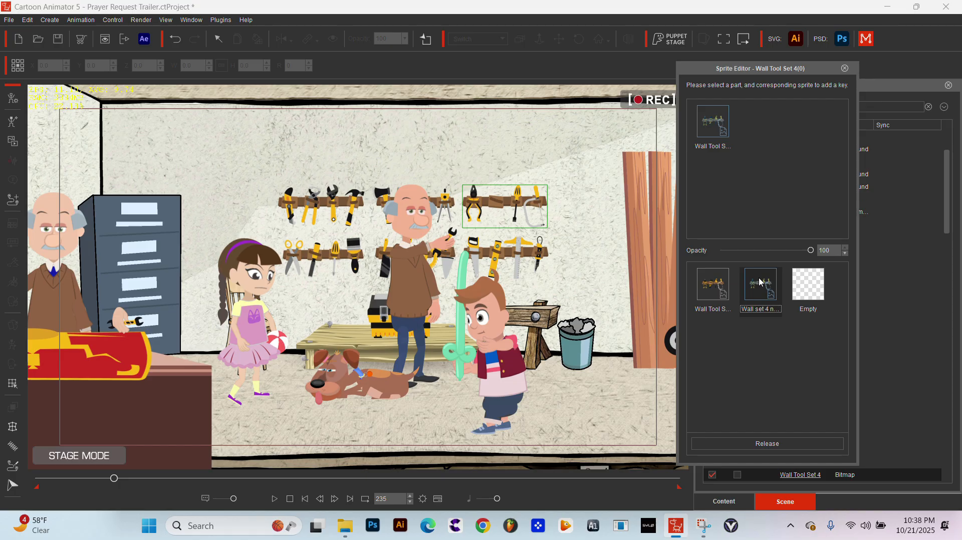
{"action": "left_click", "coordinate": [846, 69]}
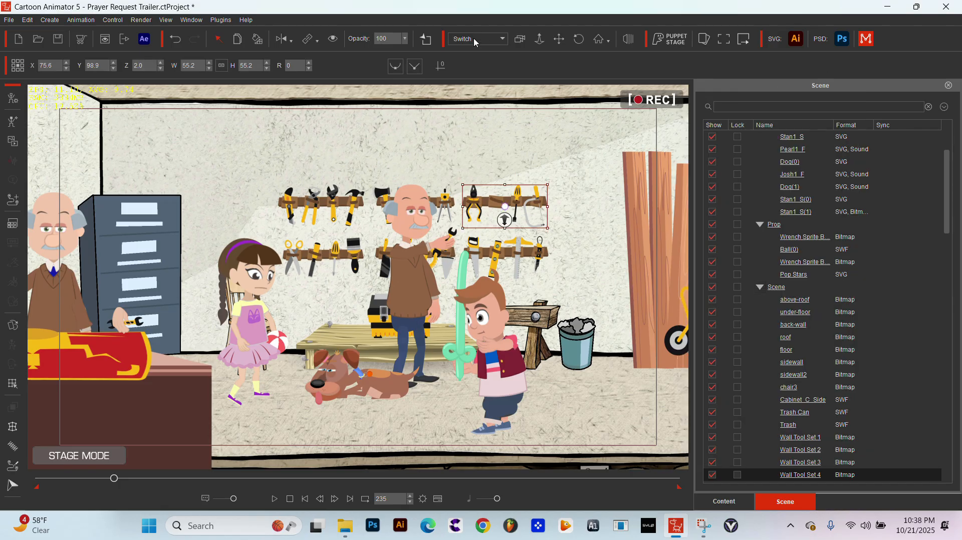